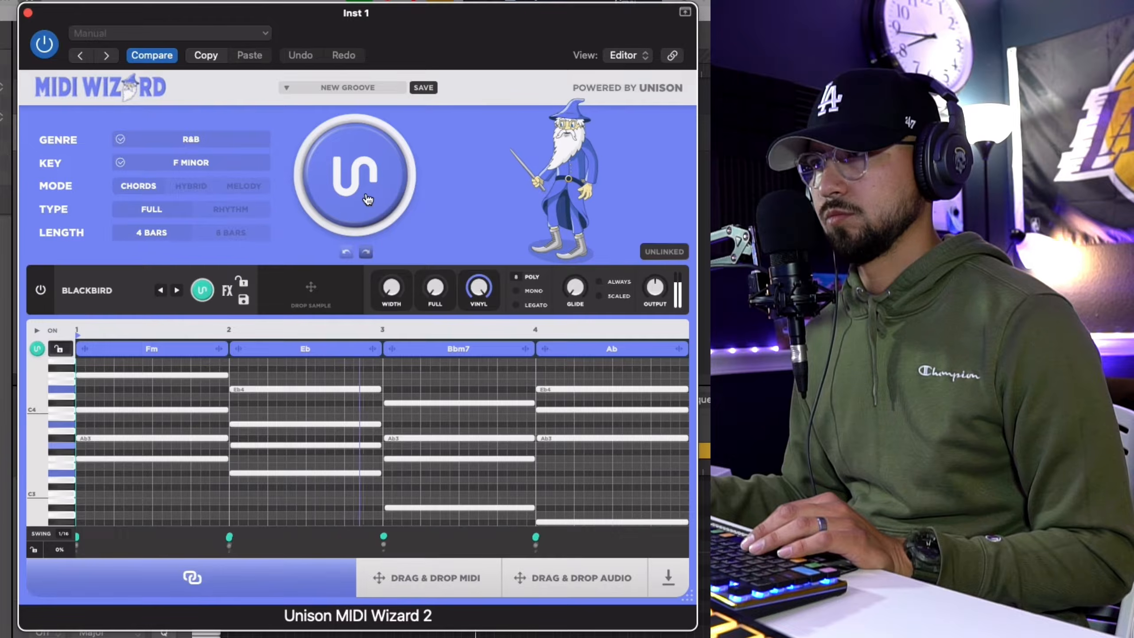
# Generate new 4-bar R&B full chord progressions in F minor and import the chosen MIDI together with its tempo.
pyautogui.click(367, 193)
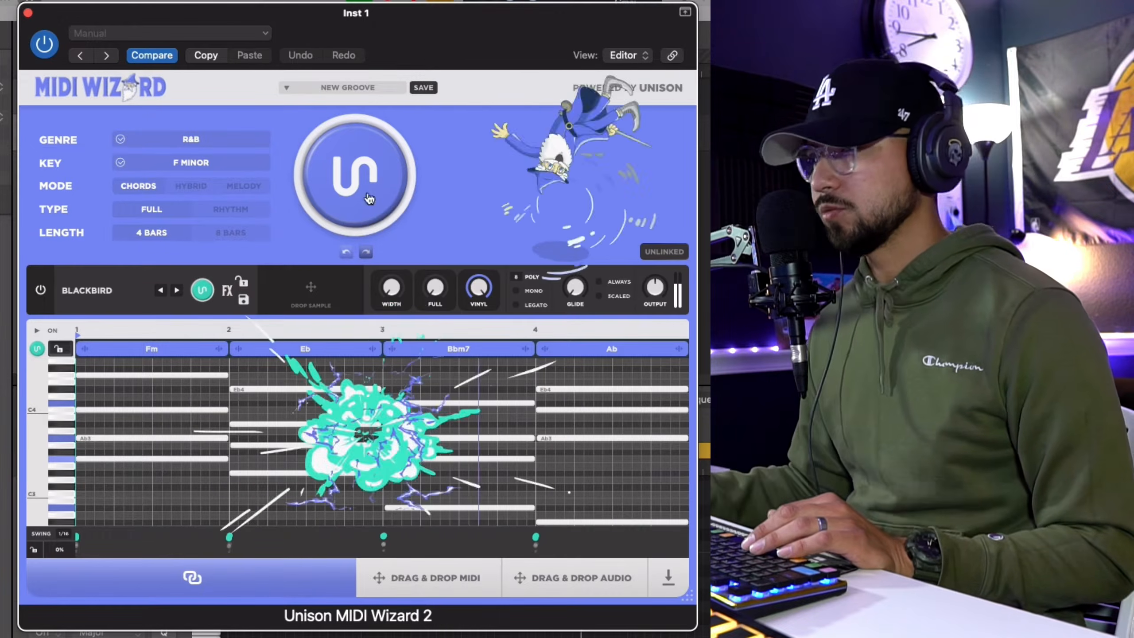
pyautogui.click(367, 193)
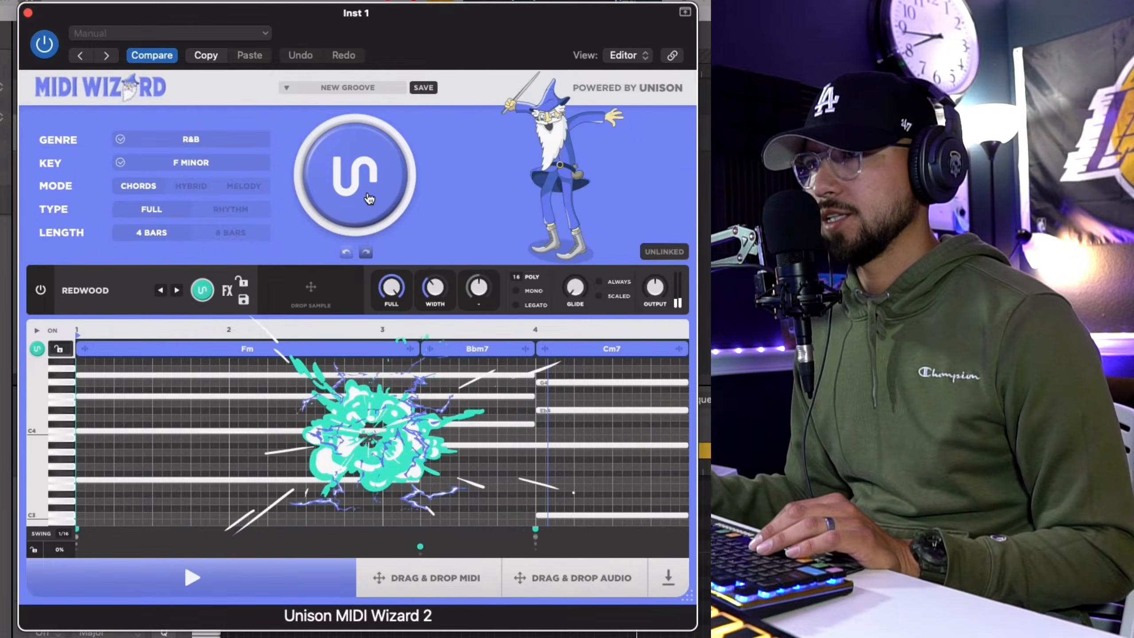
pyautogui.click(367, 194)
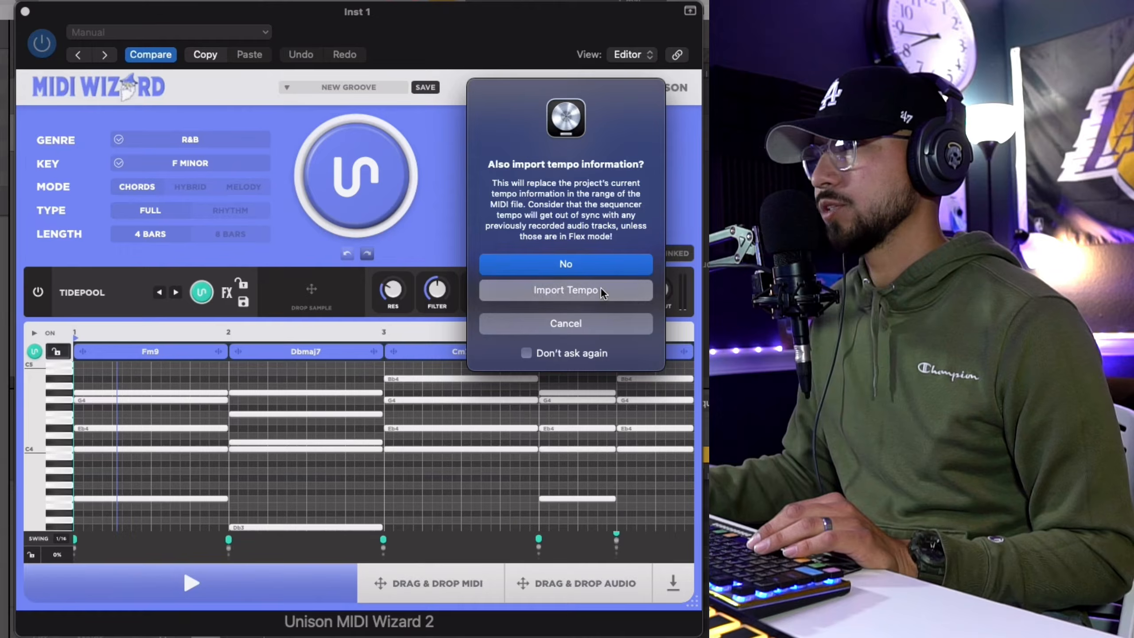
pyautogui.click(600, 291)
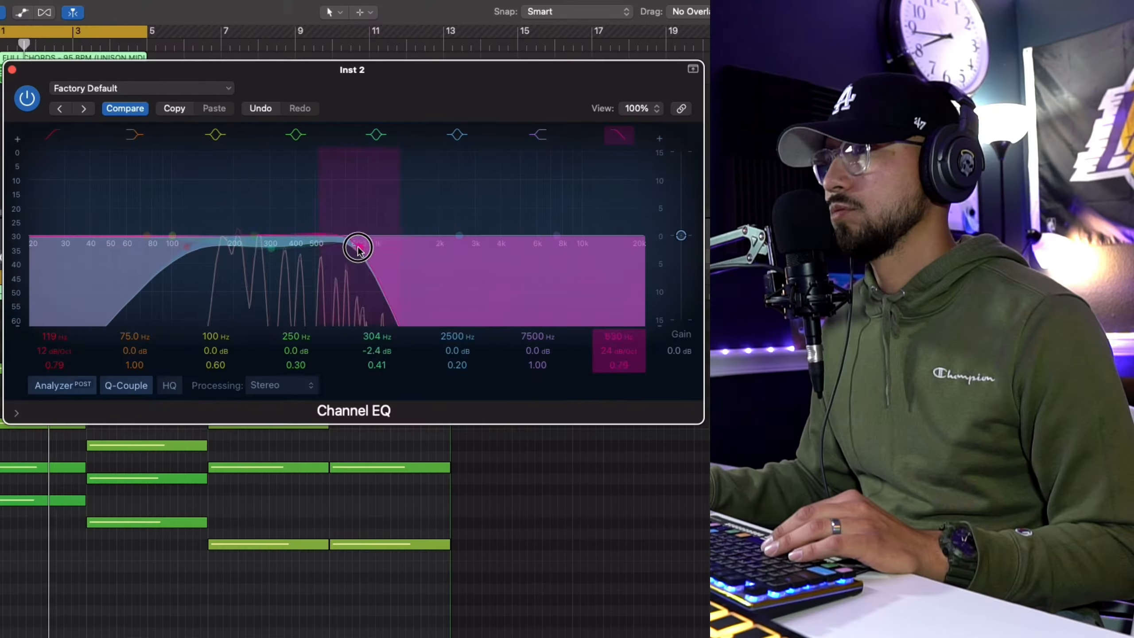
# Reshape the chord track's EQ with the high cut above 1 kHz and a slightly raised low cut, and adjust the ValhallaVintageVerb mix.
pyautogui.moveTo(357, 247); pyautogui.dragTo(407, 253)
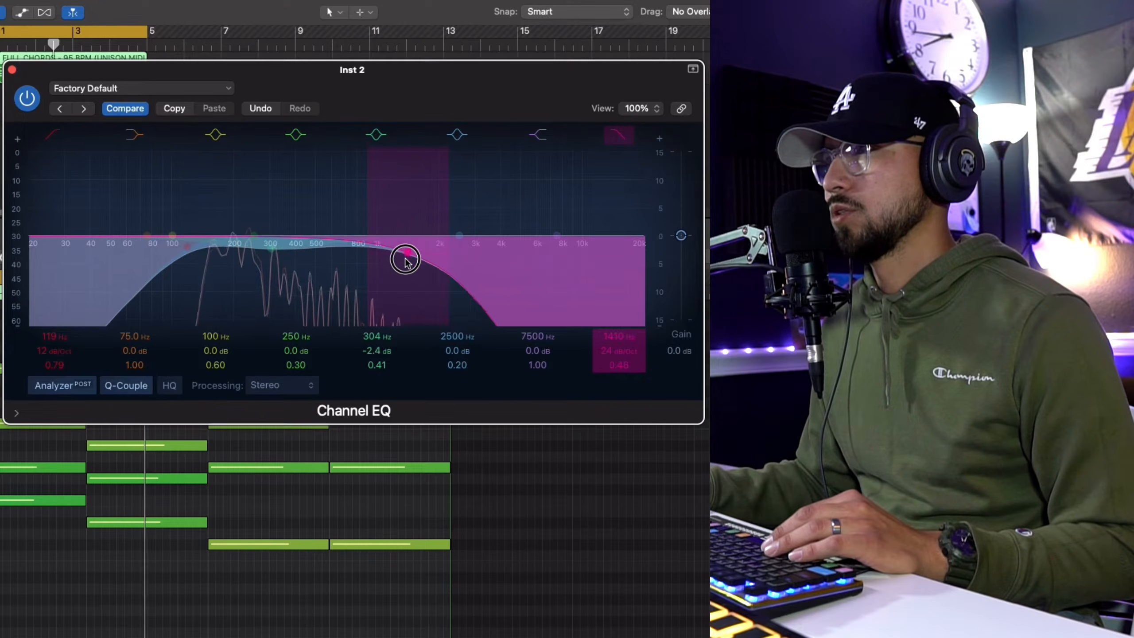
pyautogui.click(192, 248)
pyautogui.moveTo(192, 248); pyautogui.dragTo(196, 245)
pyautogui.moveTo(408, 252); pyautogui.dragTo(397, 253)
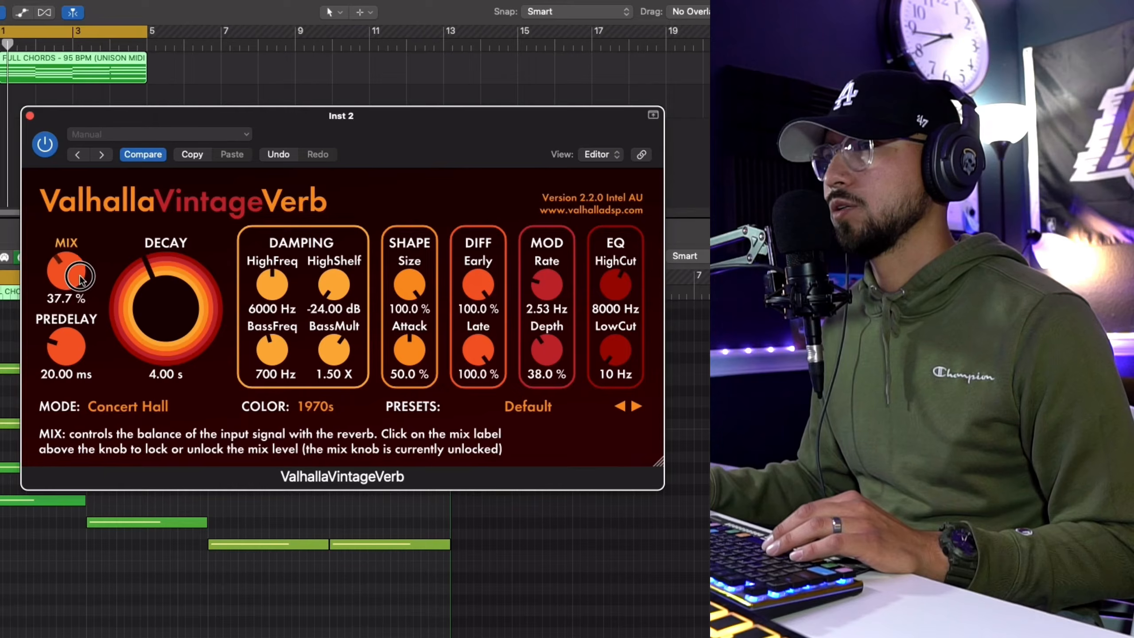
pyautogui.moveTo(80, 279)
pyautogui.mouseDown()
pyautogui.moveTo(87, 267)
pyautogui.moveTo(91, 277)
pyautogui.mouseUp()
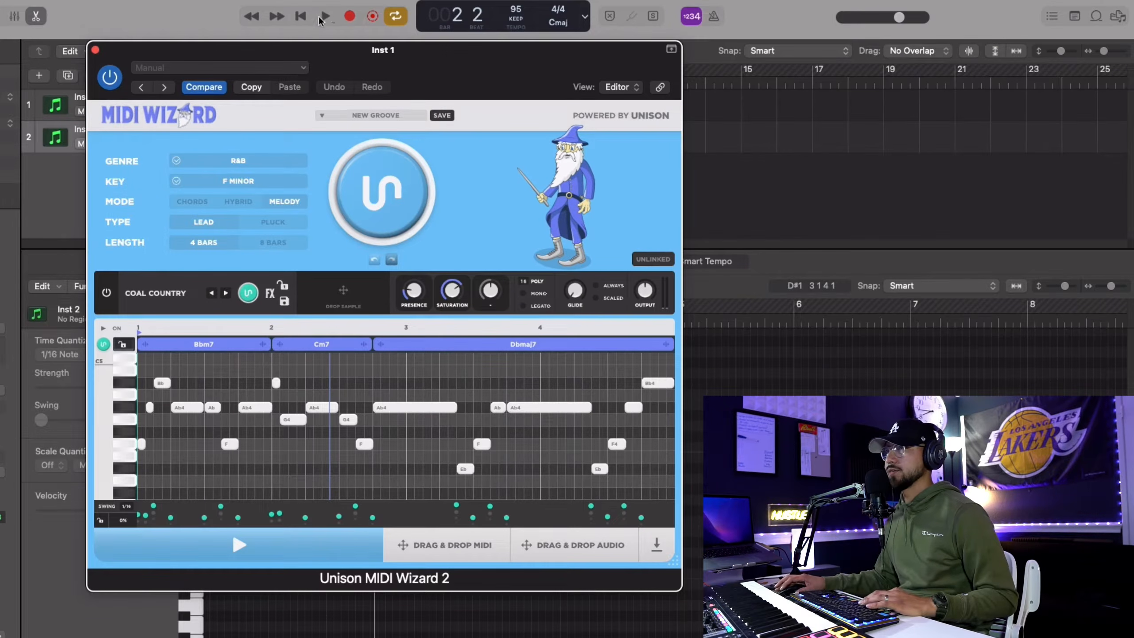
# Generate a 4-bar R&B lead melody in F minor and place its MIDI in the arrangement.
pyautogui.moveTo(512, 63); pyautogui.dragTo(504, 53)
pyautogui.moveTo(338, 44)
pyautogui.mouseDown()
pyautogui.moveTo(275, 43)
pyautogui.moveTo(478, 36)
pyautogui.moveTo(351, 50)
pyautogui.mouseUp()
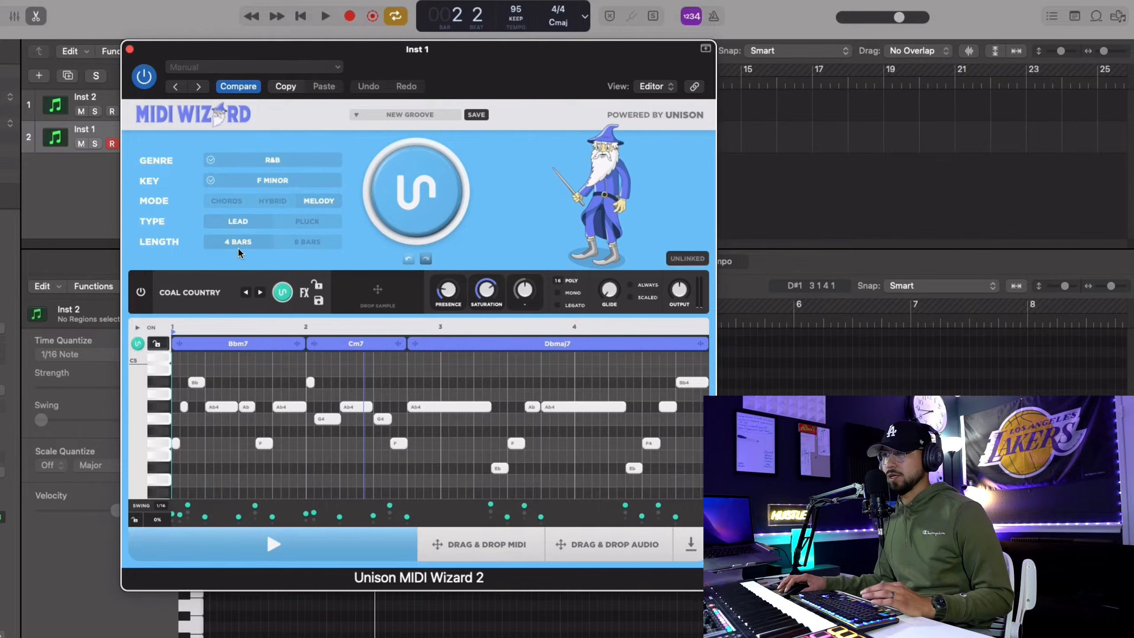
pyautogui.click(378, 193)
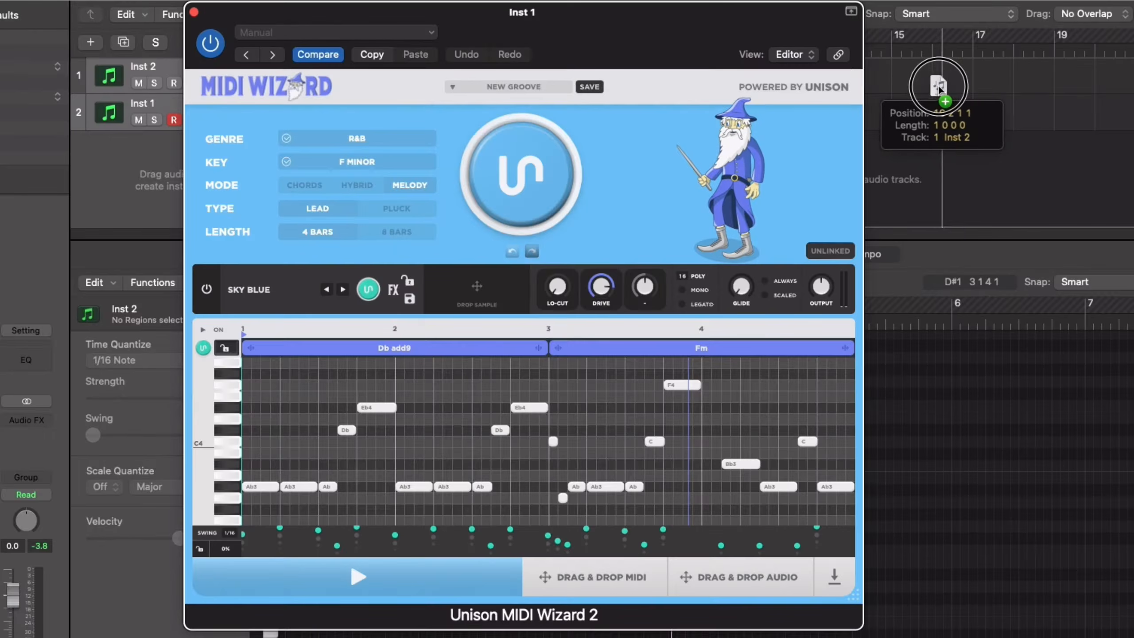
pyautogui.moveTo(899, 101); pyautogui.dragTo(897, 105)
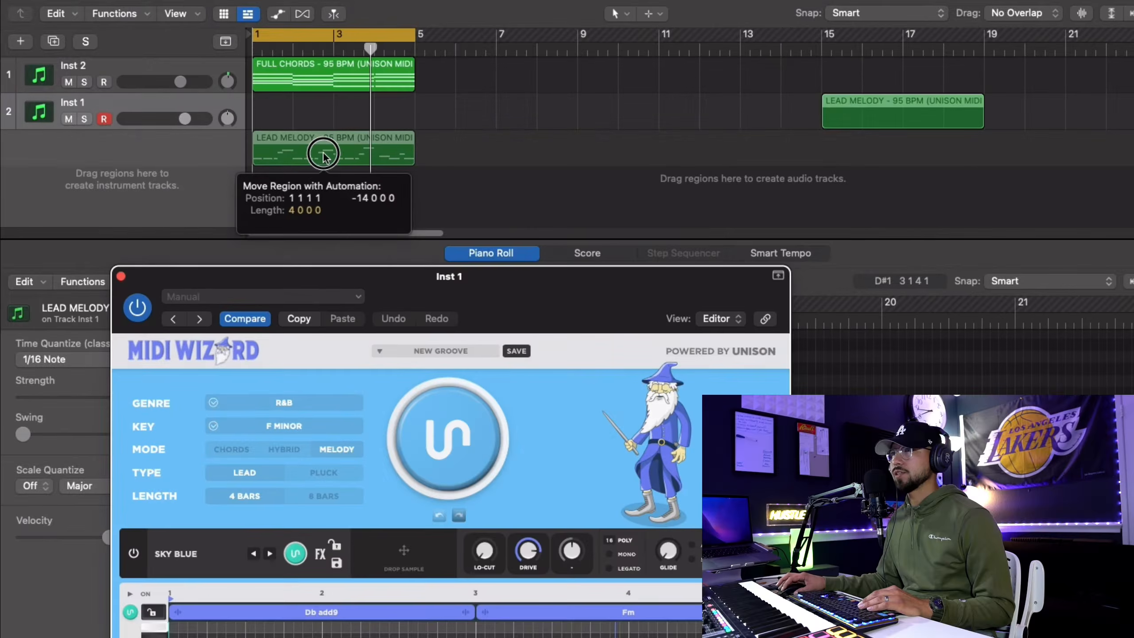
# Move the lead melody region to bar 1 on its own new instrument track below Inst 1.
pyautogui.moveTo(317, 144); pyautogui.dragTo(316, 148)
pyautogui.moveTo(539, 304); pyautogui.dragTo(617, 256)
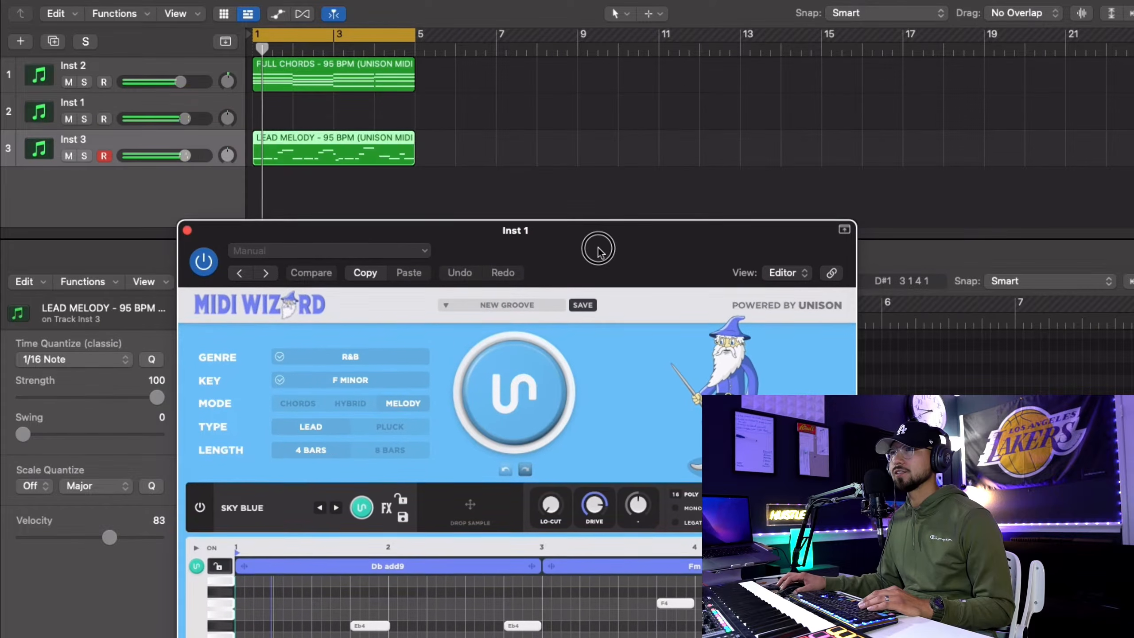
pyautogui.click(179, 159)
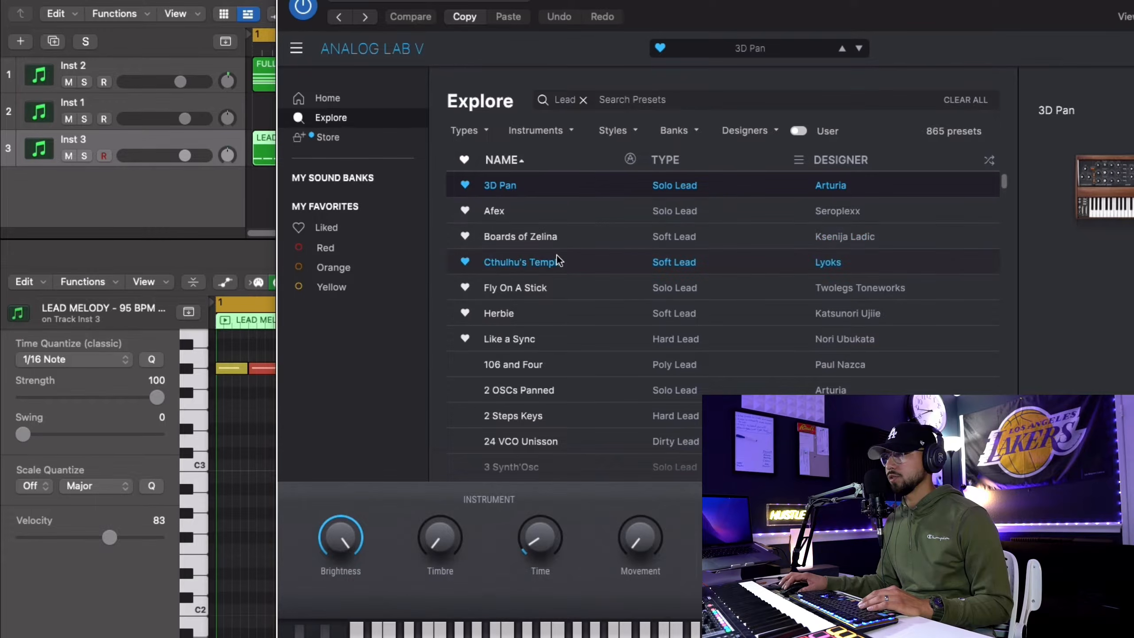
# Load the Boards of Zelina soft lead preset for the melody, close the instrument window and mute the Inst 1 track.
pyautogui.click(568, 237)
pyautogui.moveTo(685, 4); pyautogui.dragTo(667, 5)
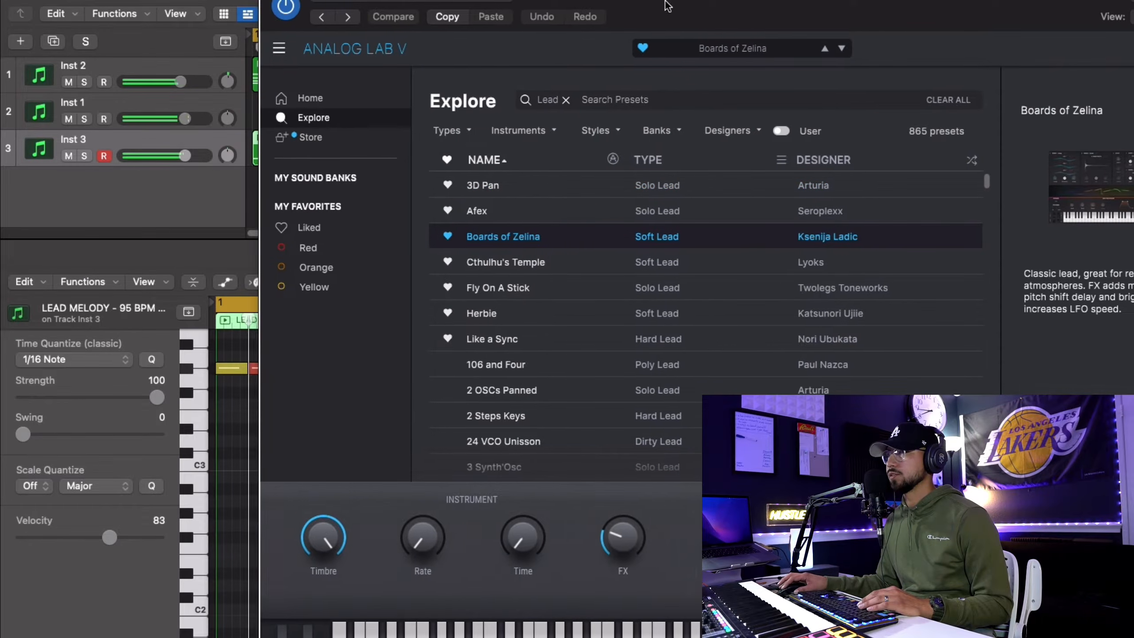
pyautogui.press('super+w')
pyautogui.click(68, 118)
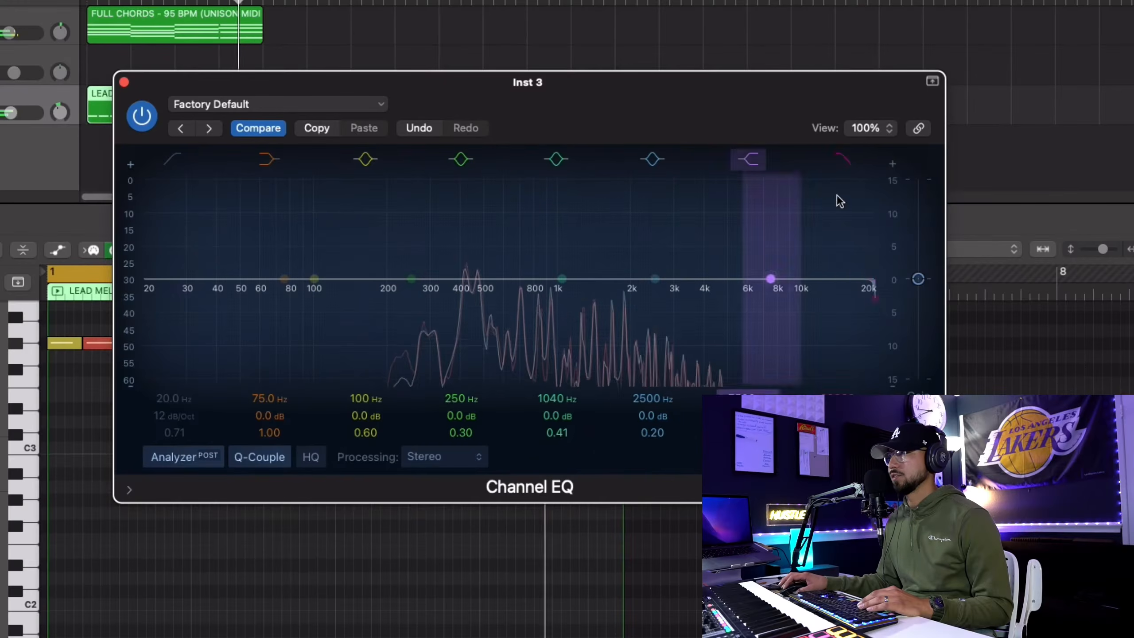
# On the melody's Channel EQ, cut lows below about 200 Hz and highs above about 4 kHz, and dip the mids near 1 kHz.
pyautogui.moveTo(860, 296); pyautogui.dragTo(678, 291)
pyautogui.moveTo(152, 285); pyautogui.dragTo(400, 299)
pyautogui.moveTo(562, 279); pyautogui.dragTo(552, 299)
pyautogui.moveTo(692, 297); pyautogui.dragTo(716, 299)
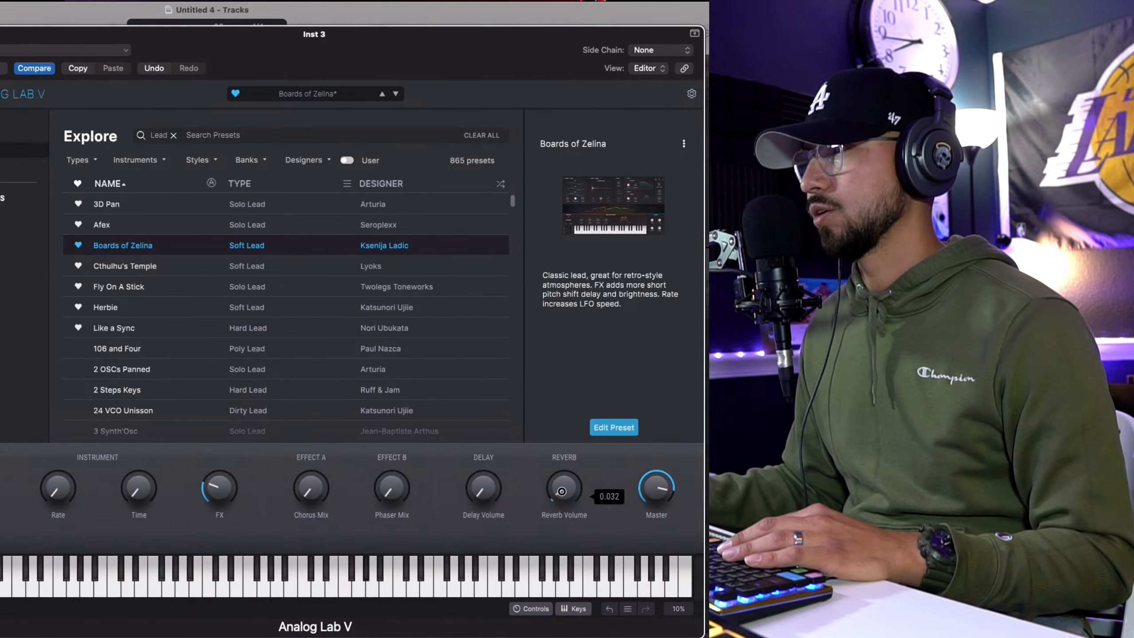
# Raise the Boards of Zelina preset's reverb volume and delay volume, and adjust its FX macro.
pyautogui.moveTo(561, 490); pyautogui.dragTo(562, 502)
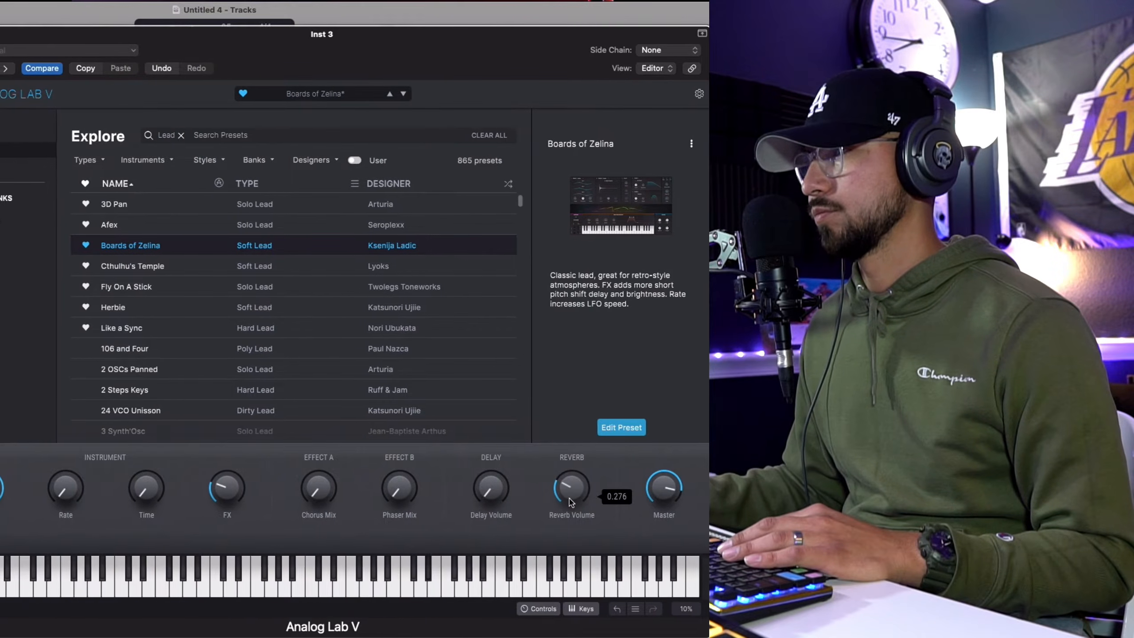
pyautogui.moveTo(491, 496); pyautogui.dragTo(491, 483)
pyautogui.moveTo(571, 495); pyautogui.dragTo(571, 502)
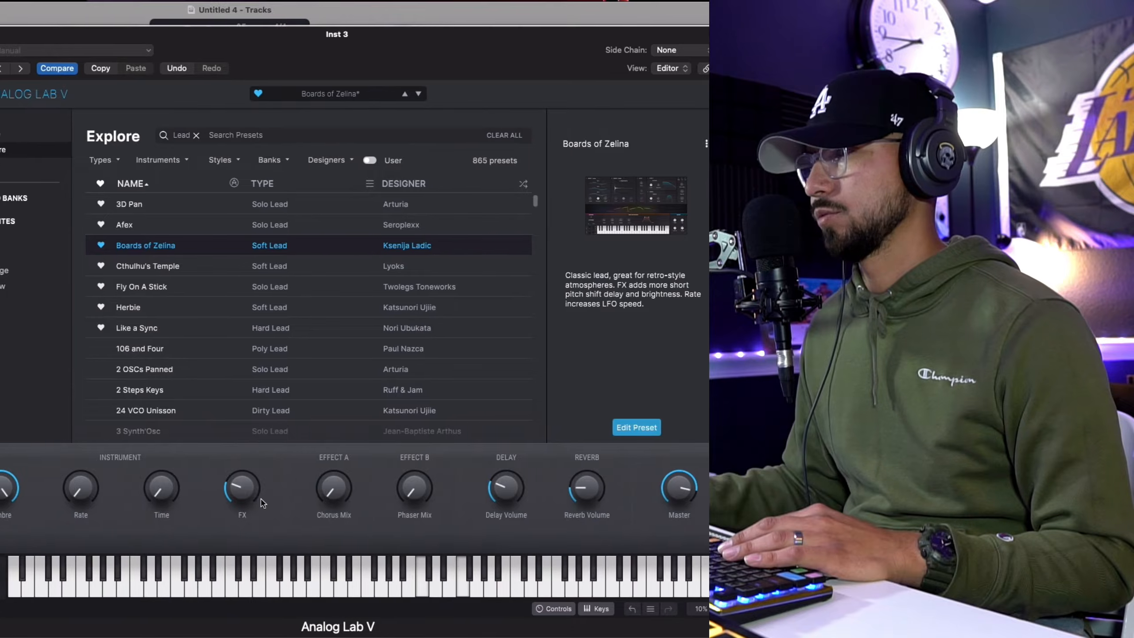
pyautogui.moveTo(262, 502); pyautogui.dragTo(263, 380)
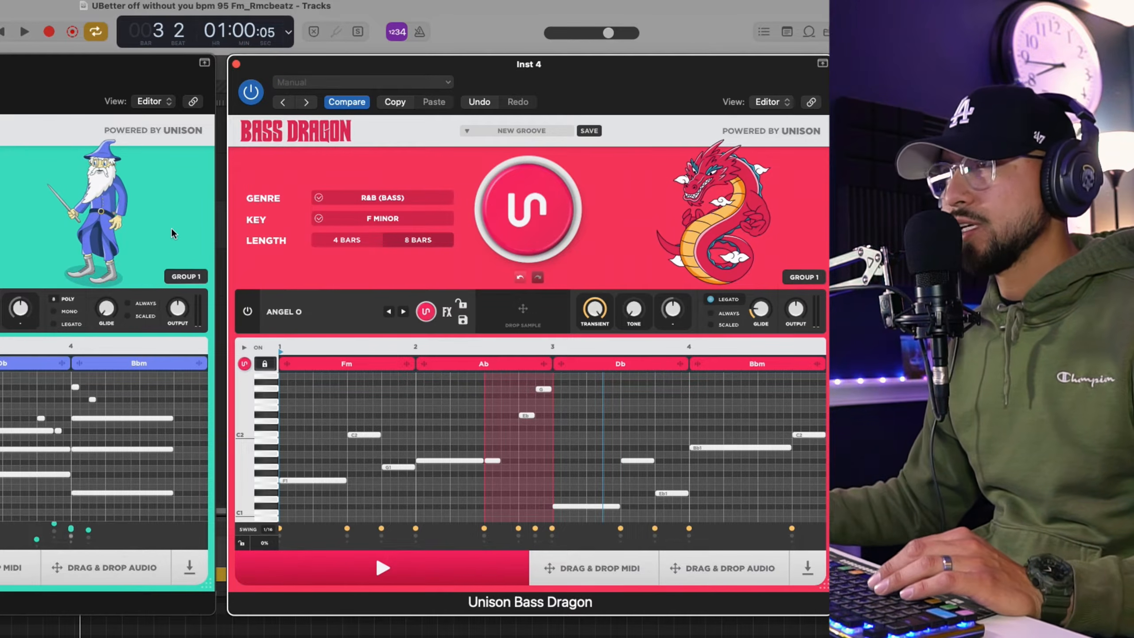
# Switch MIDI Wizard 2's group link off and back to Group 1, and reselect Group 1 for Bass Dragon.
pyautogui.click(184, 276)
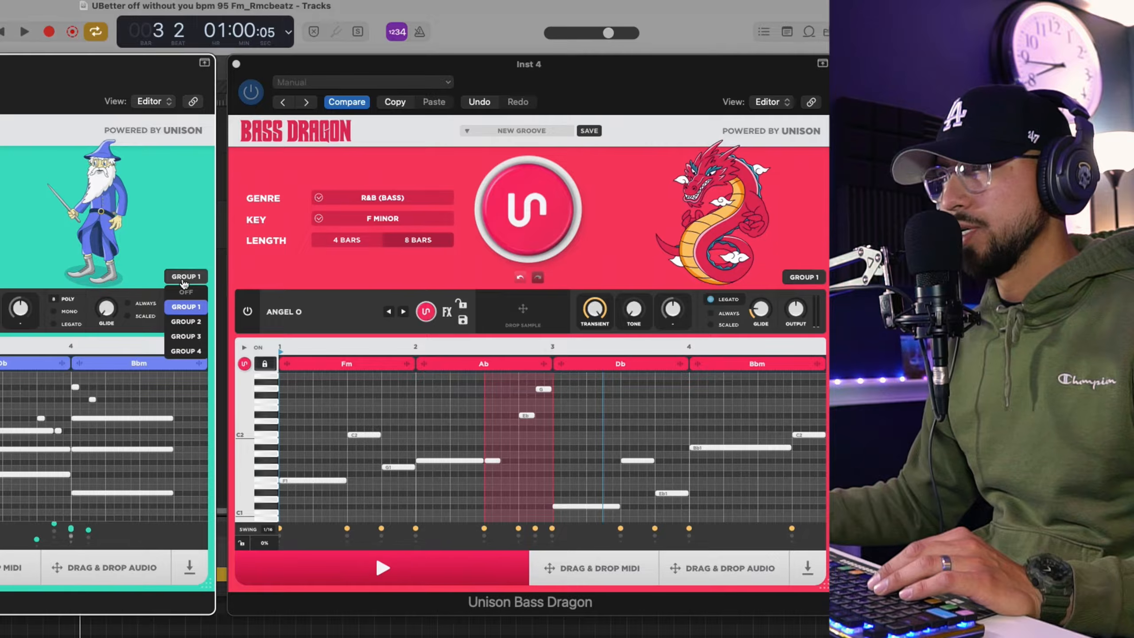
pyautogui.click(186, 254)
pyautogui.click(185, 277)
pyautogui.click(185, 292)
pyautogui.click(183, 276)
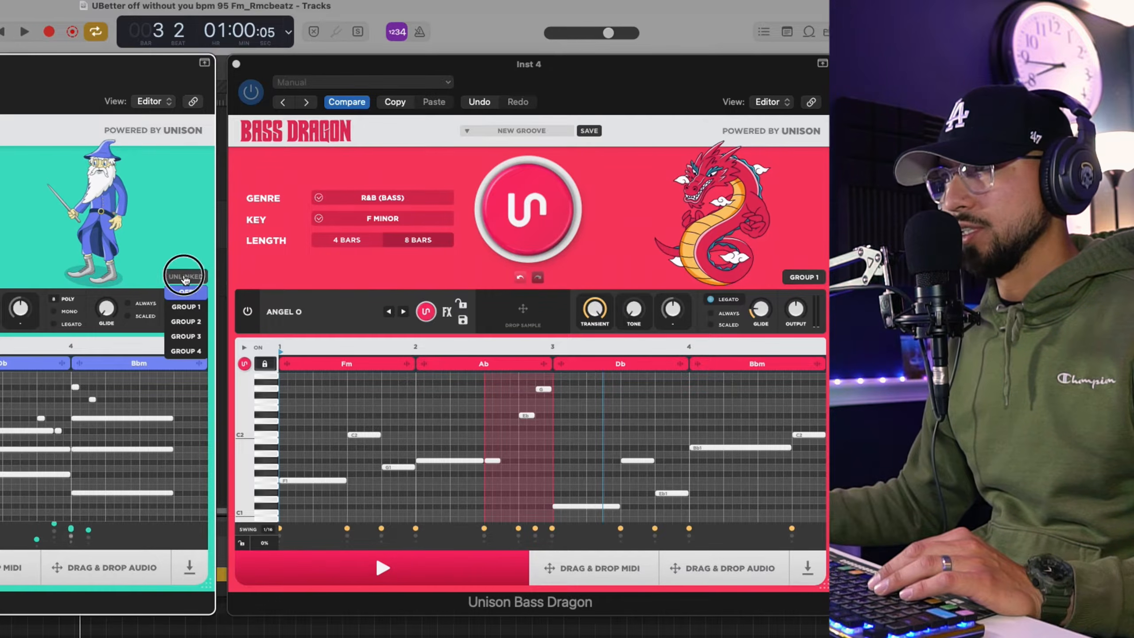
pyautogui.click(189, 306)
pyautogui.click(804, 277)
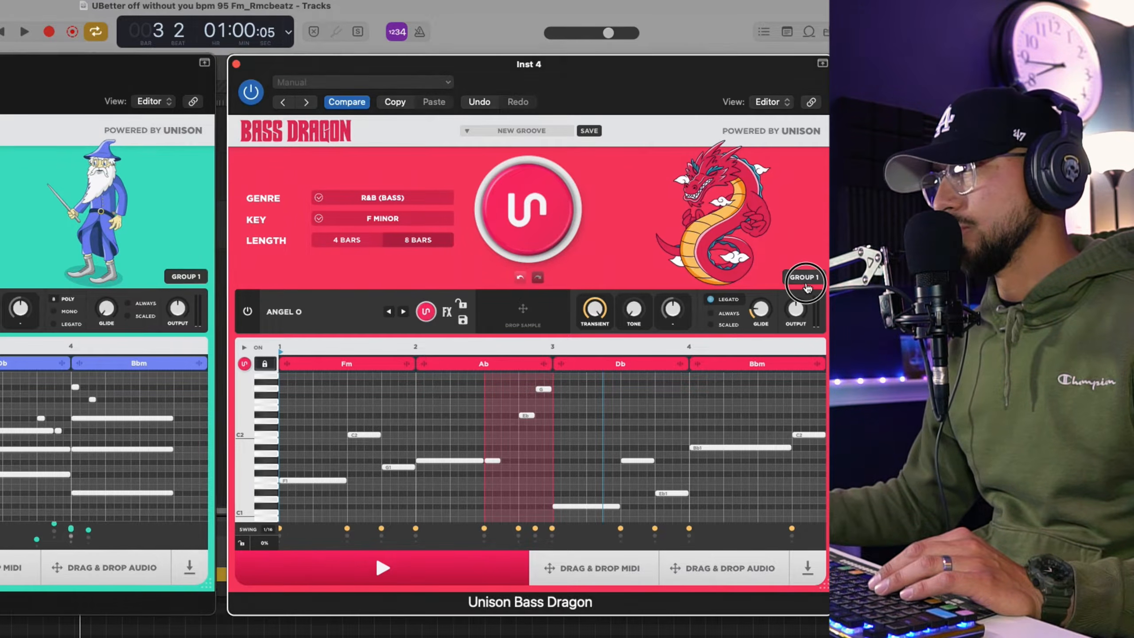
pyautogui.click(803, 277)
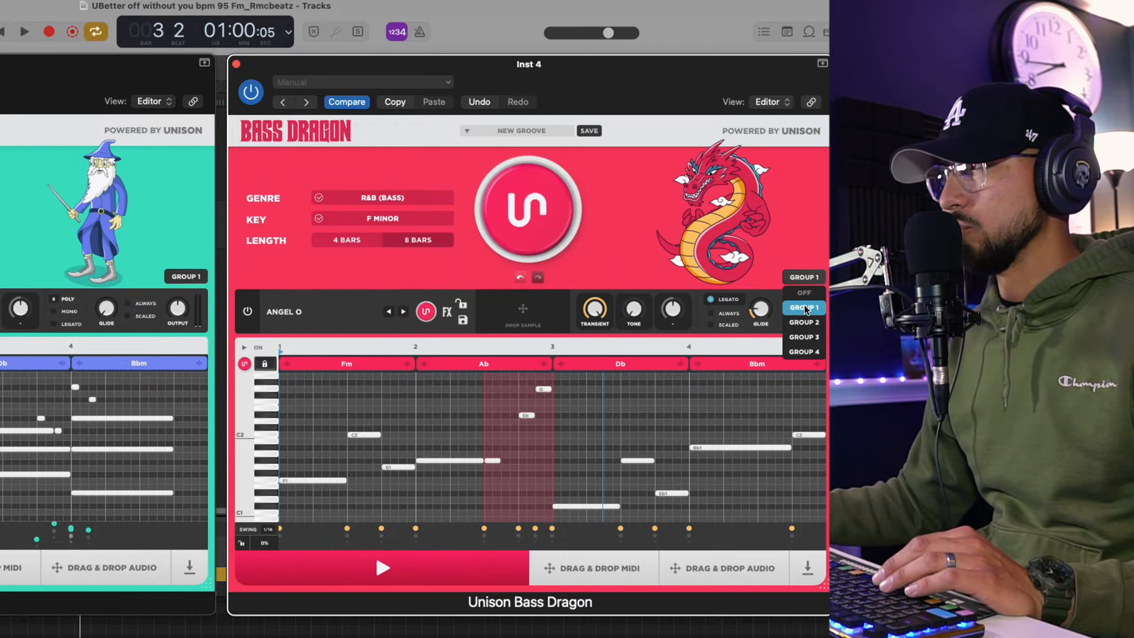
pyautogui.click(803, 308)
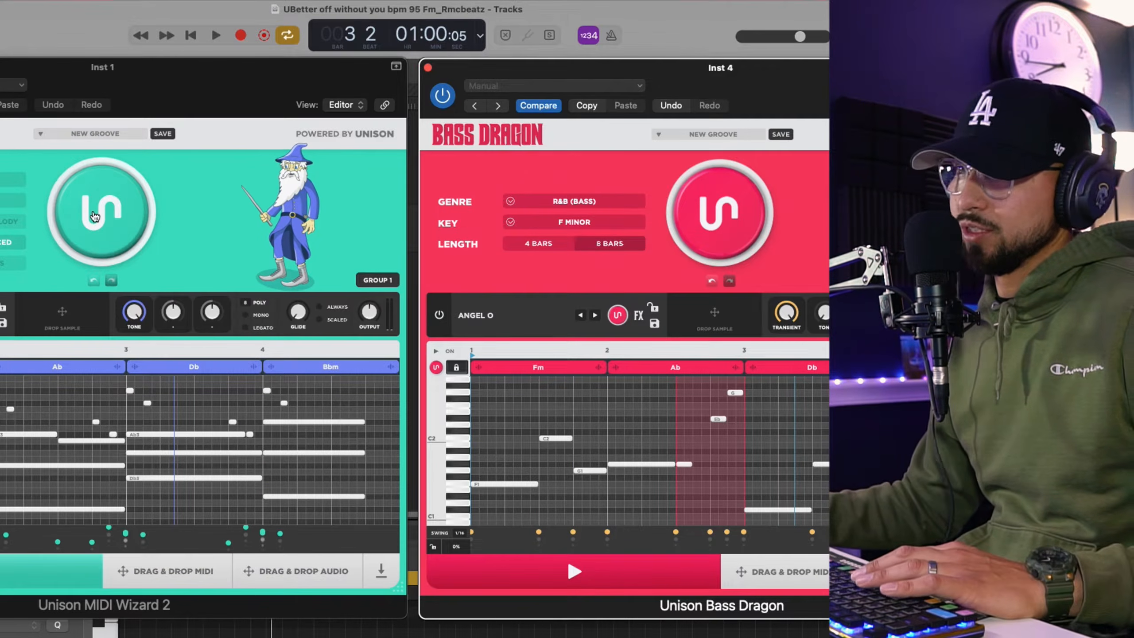
# Play the project and generate new hybrid patterns in MIDI Wizard 2 and new bass lines in the linked Bass Dragon.
pyautogui.press('space')
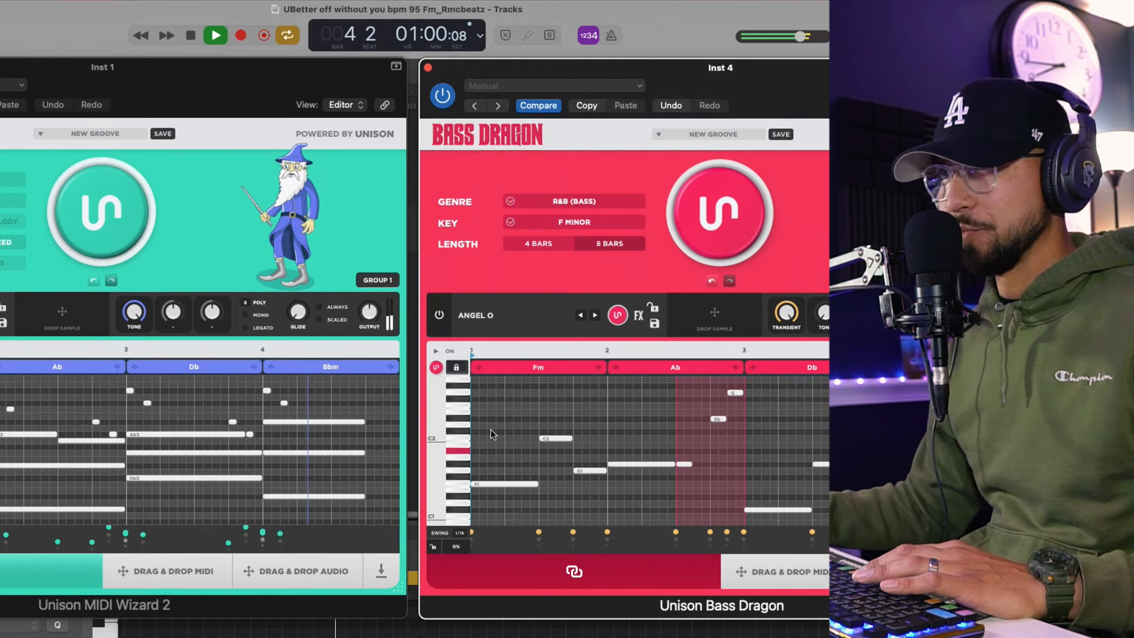
pyautogui.click(84, 224)
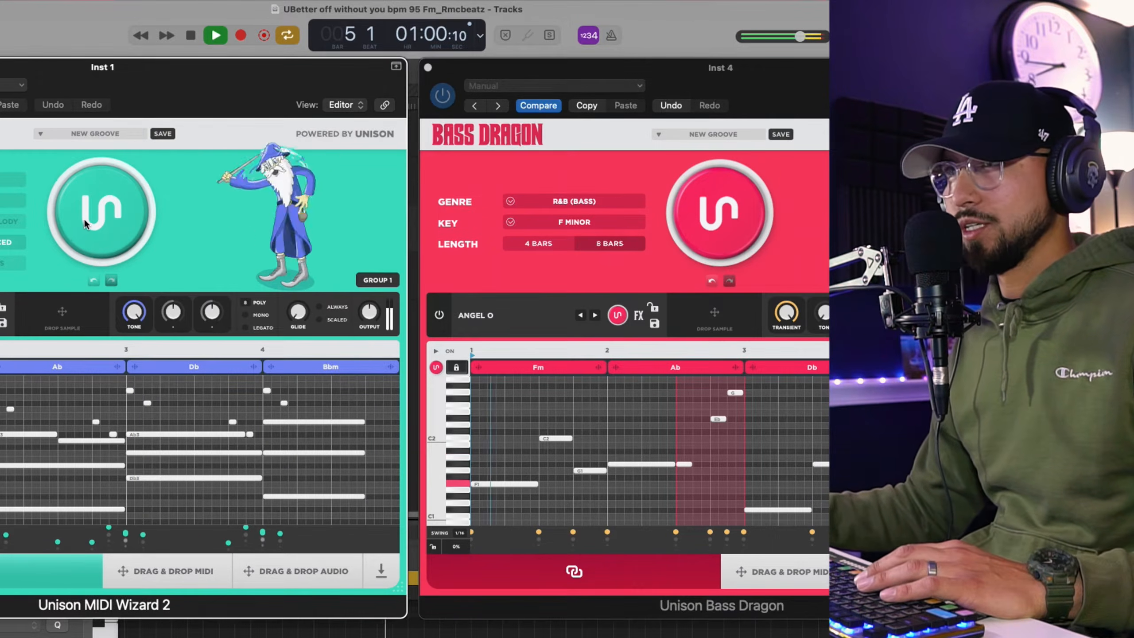
pyautogui.click(84, 224)
pyautogui.click(701, 225)
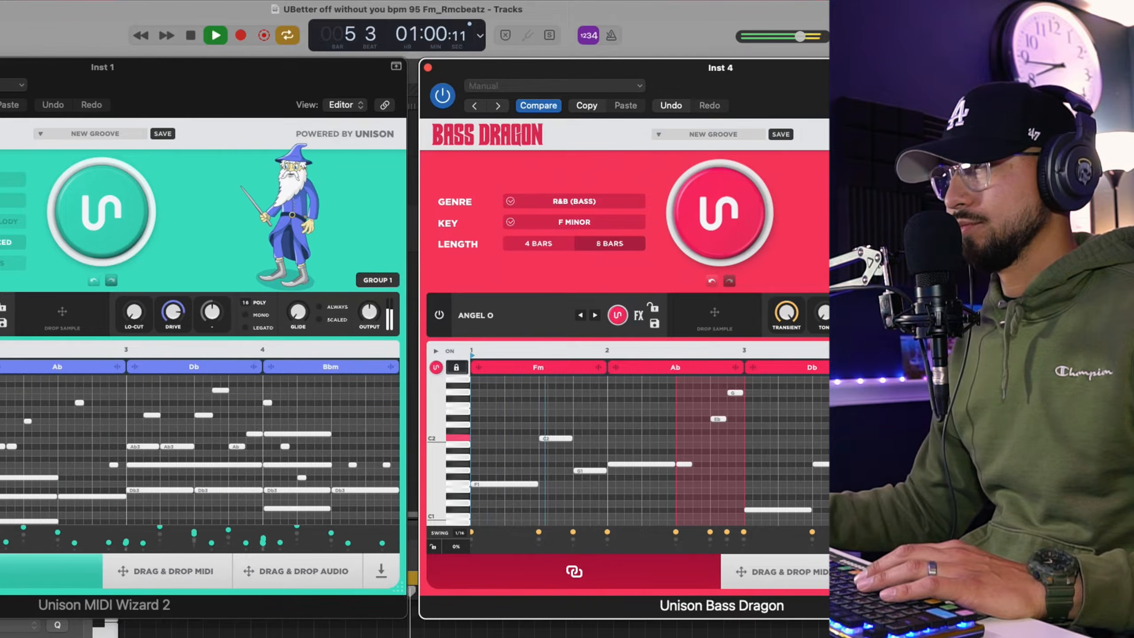
pyautogui.click(703, 225)
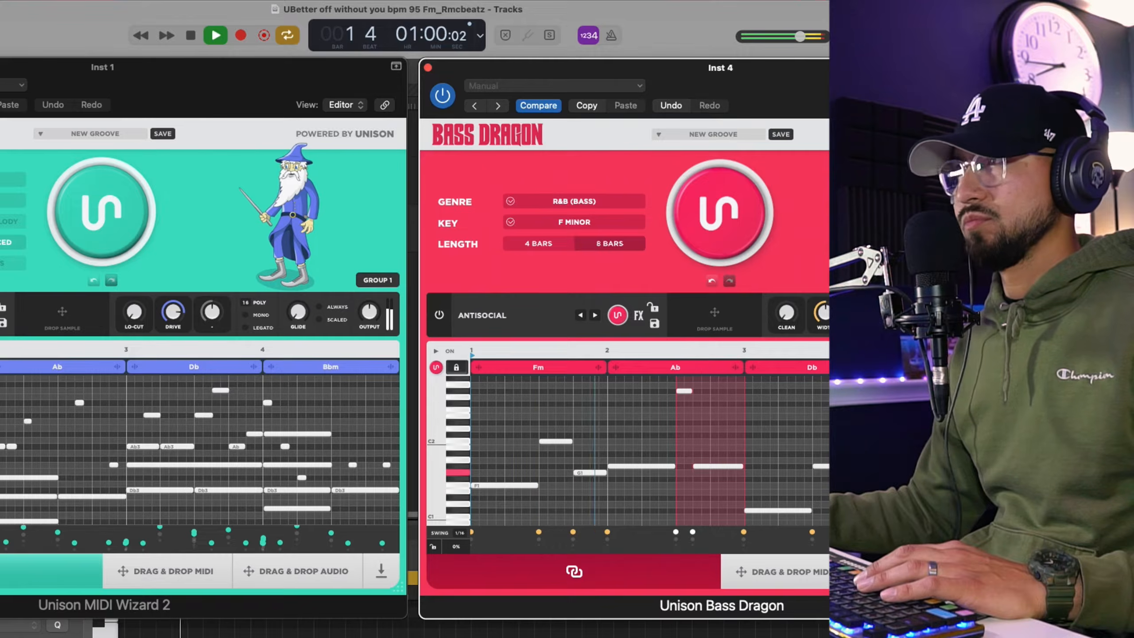
pyautogui.click(81, 240)
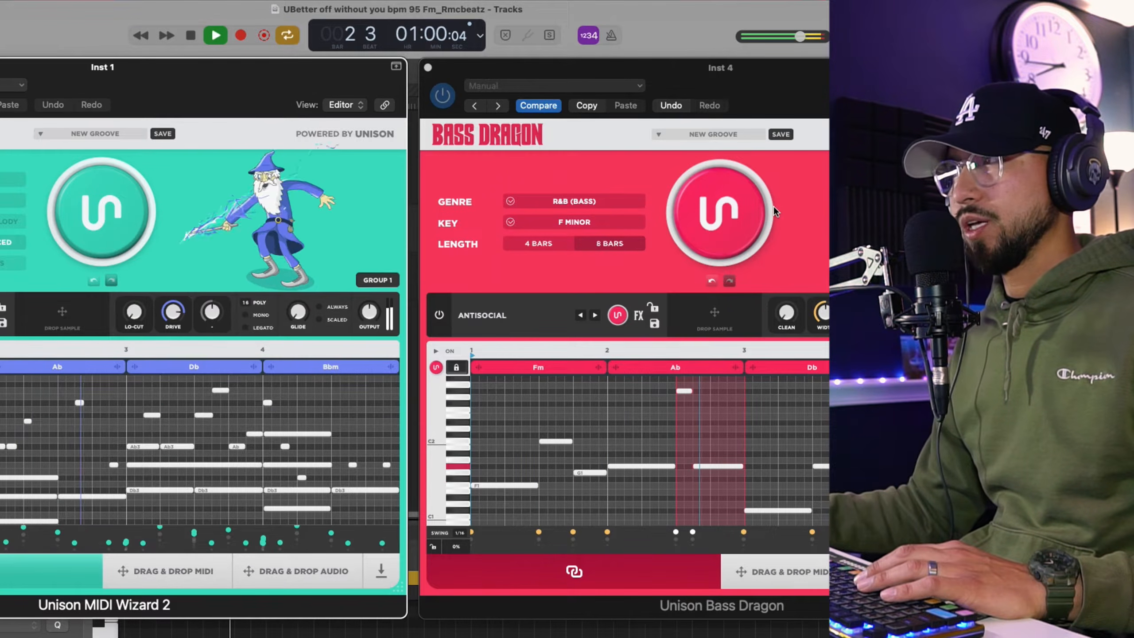
pyautogui.click(742, 216)
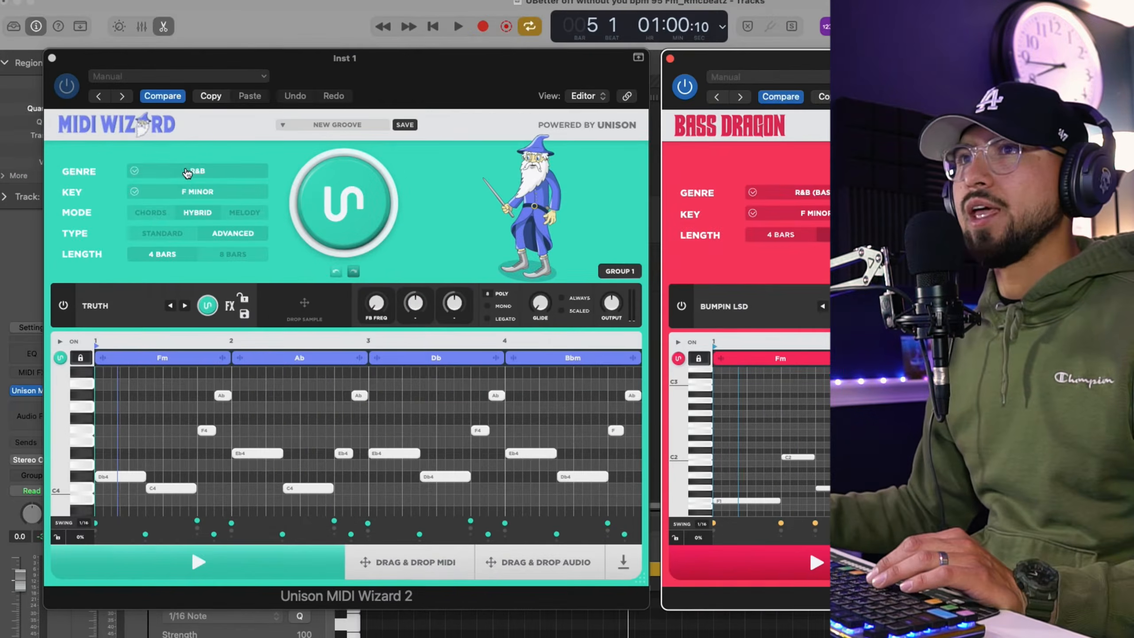
# Look through the genres available in MIDI Wizard 2, keeping R&B.
pyautogui.click(182, 174)
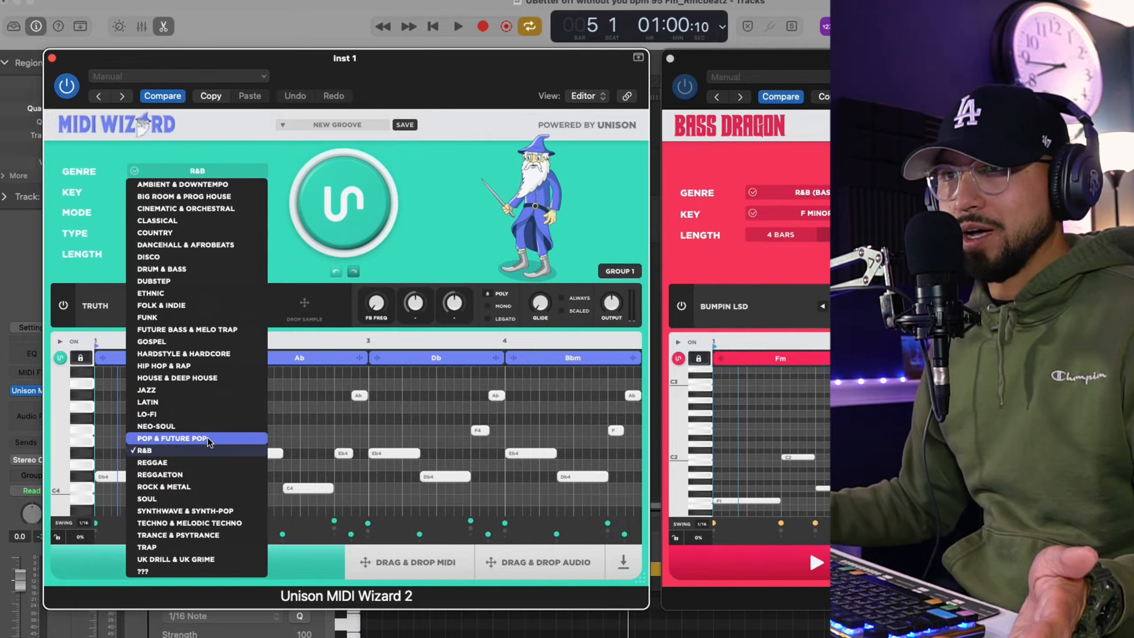
pyautogui.click(420, 241)
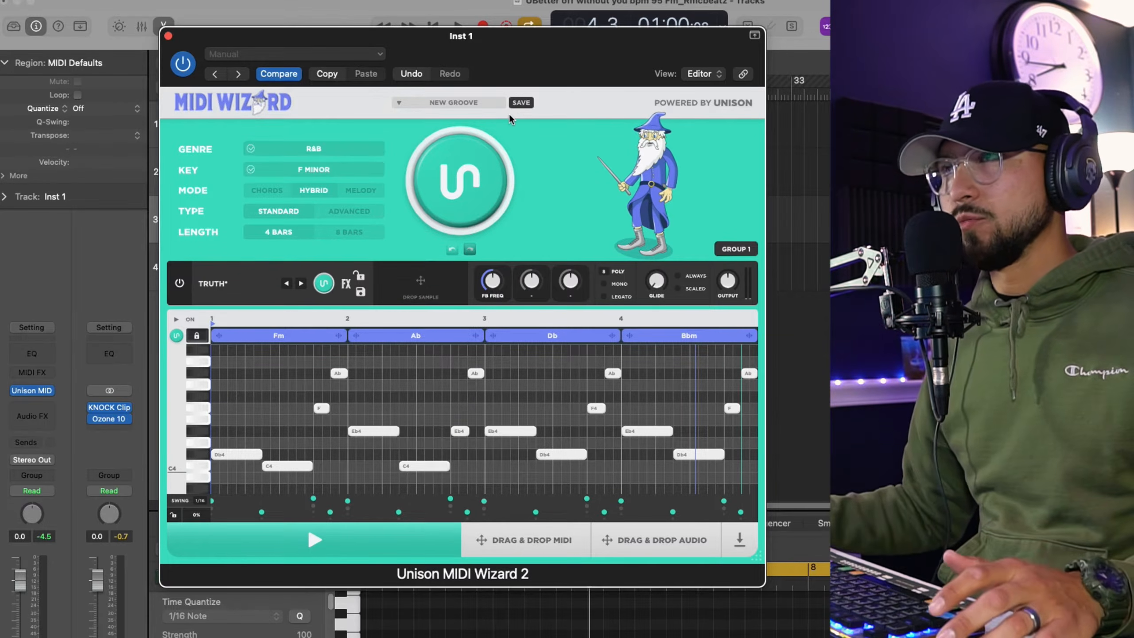
# Save the current MIDI Wizard 2 groove under the name "1ST MELODY".
pyautogui.click(521, 103)
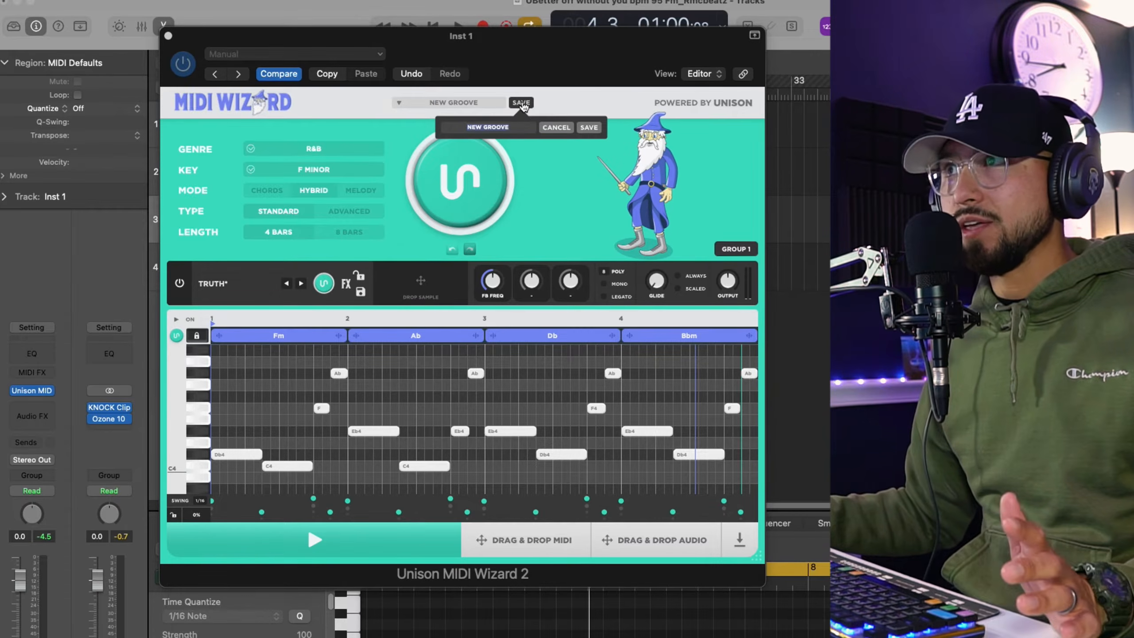
pyautogui.click(522, 129)
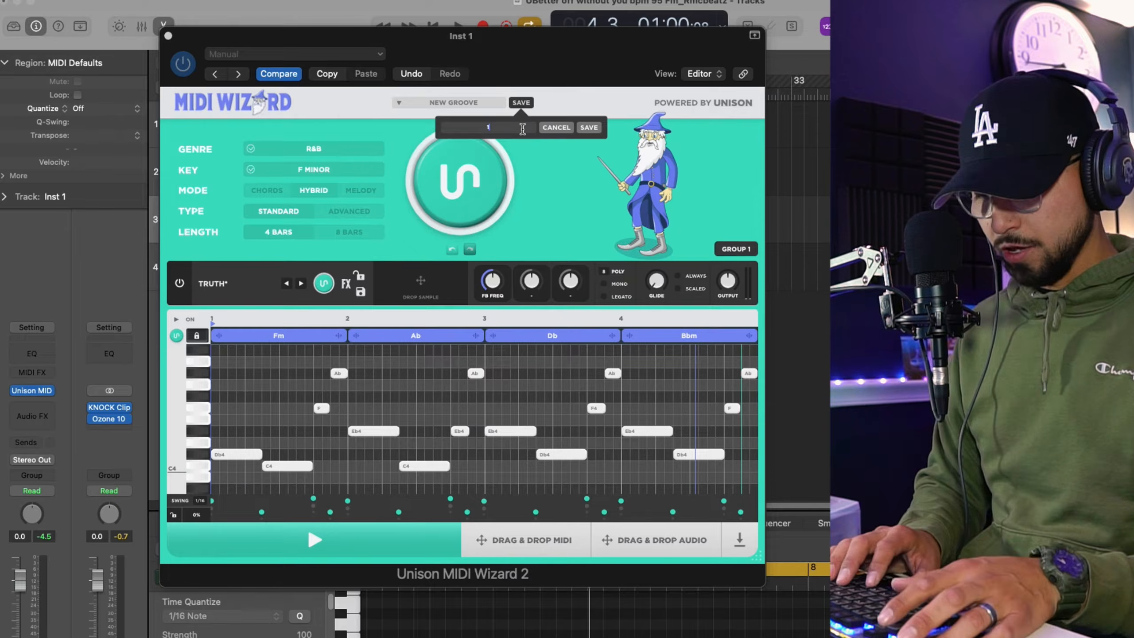
pyautogui.write('1ST MELODY')
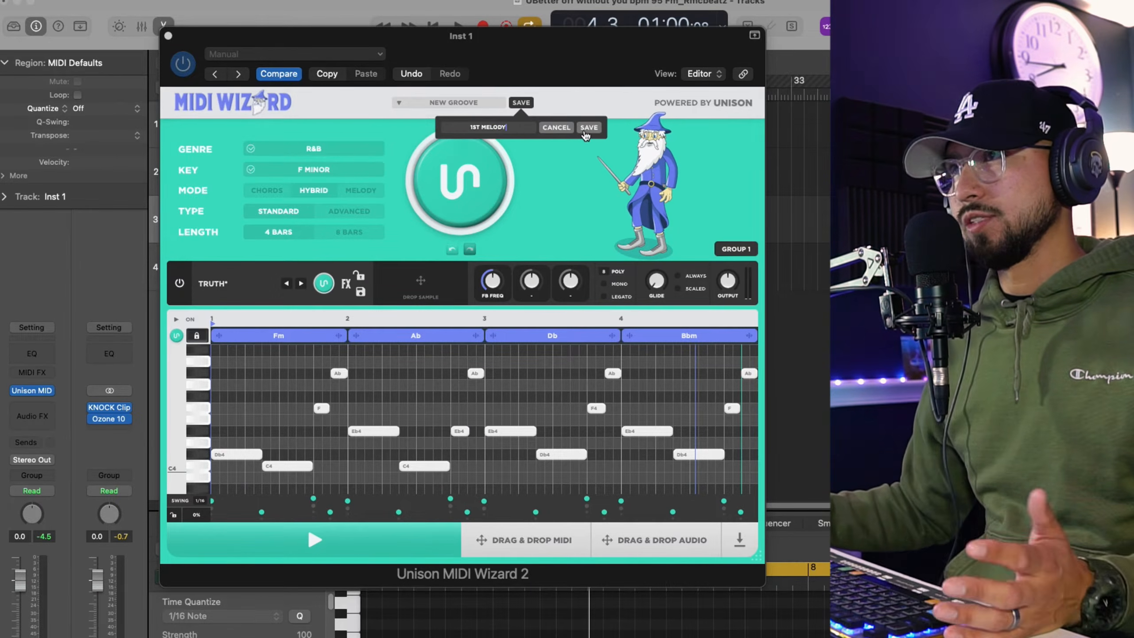
pyautogui.click(588, 128)
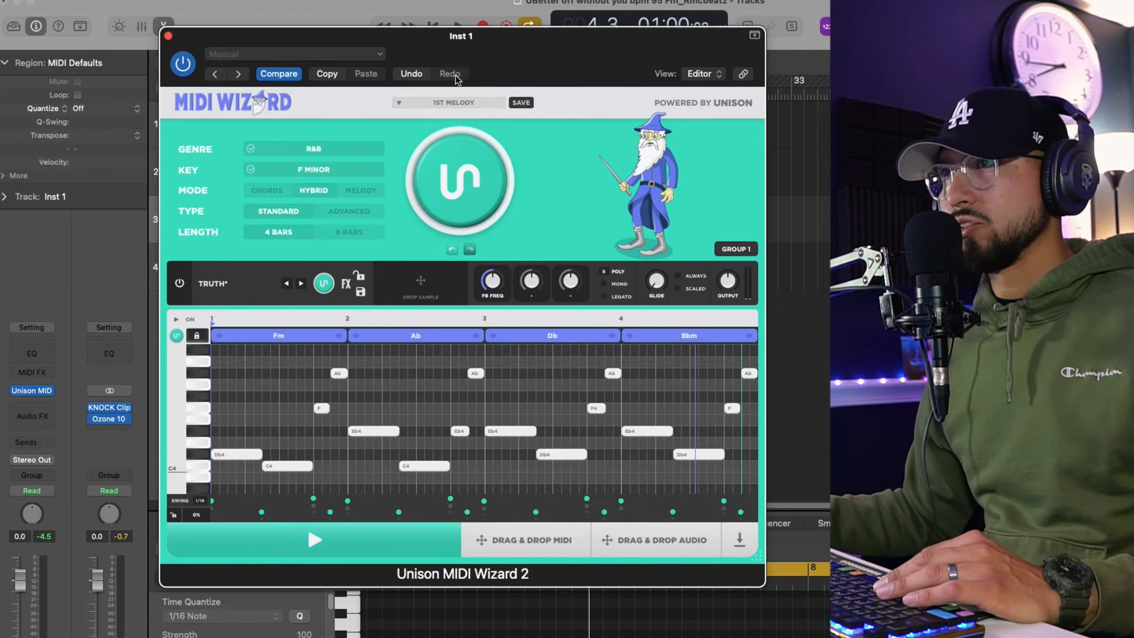
# Browse the user-saved grooves in MIDI Wizard 2's preset list.
pyautogui.click(457, 100)
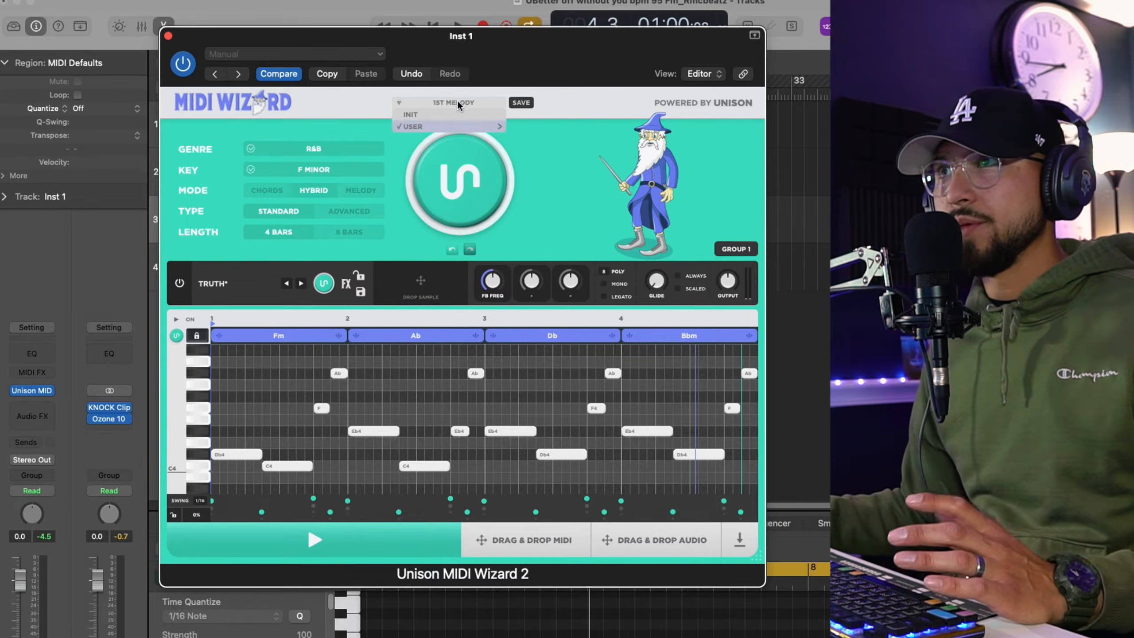
pyautogui.moveTo(446, 126)
pyautogui.click(536, 126)
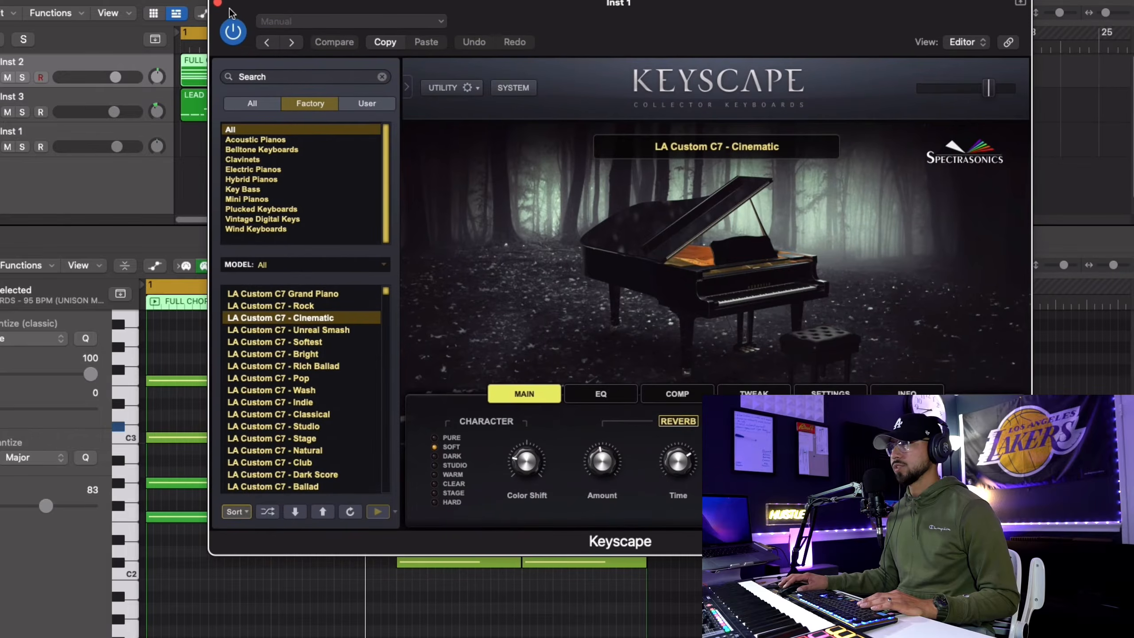
# Record a four-bar piano part on the Inst 1 track with Keyscape's LA Custom C7 - Cinematic and play it back.
pyautogui.click(219, 4)
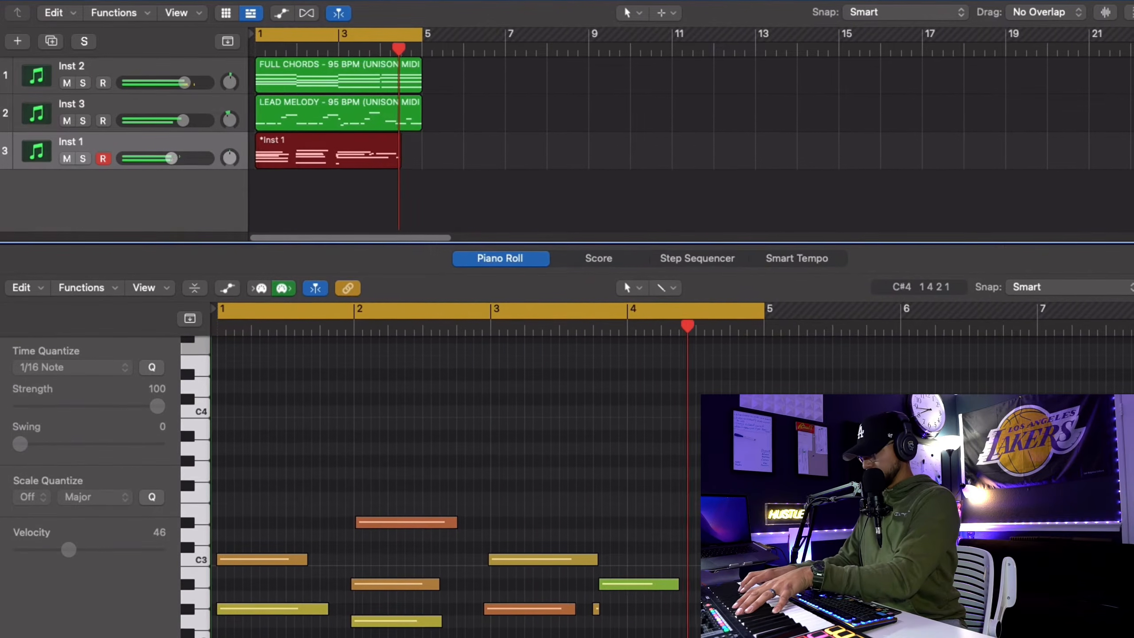
pyautogui.press('space')
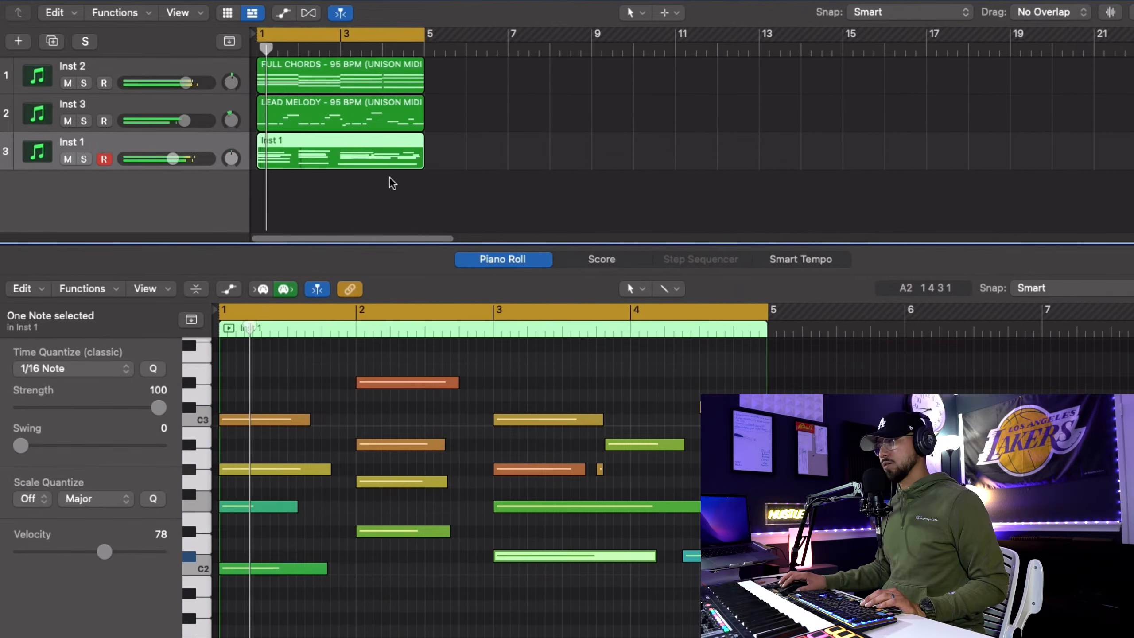
pyautogui.click(391, 182)
pyautogui.click(260, 166)
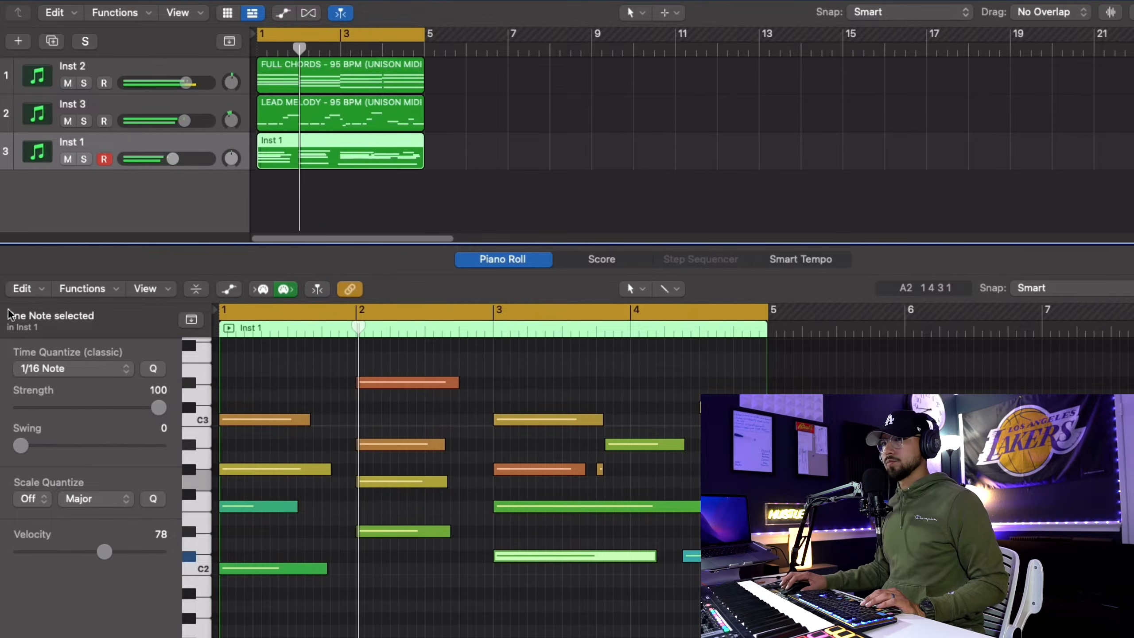
# Lower the high cut in Inst 1's Channel EQ to just below 2 kHz.
pyautogui.press('e')
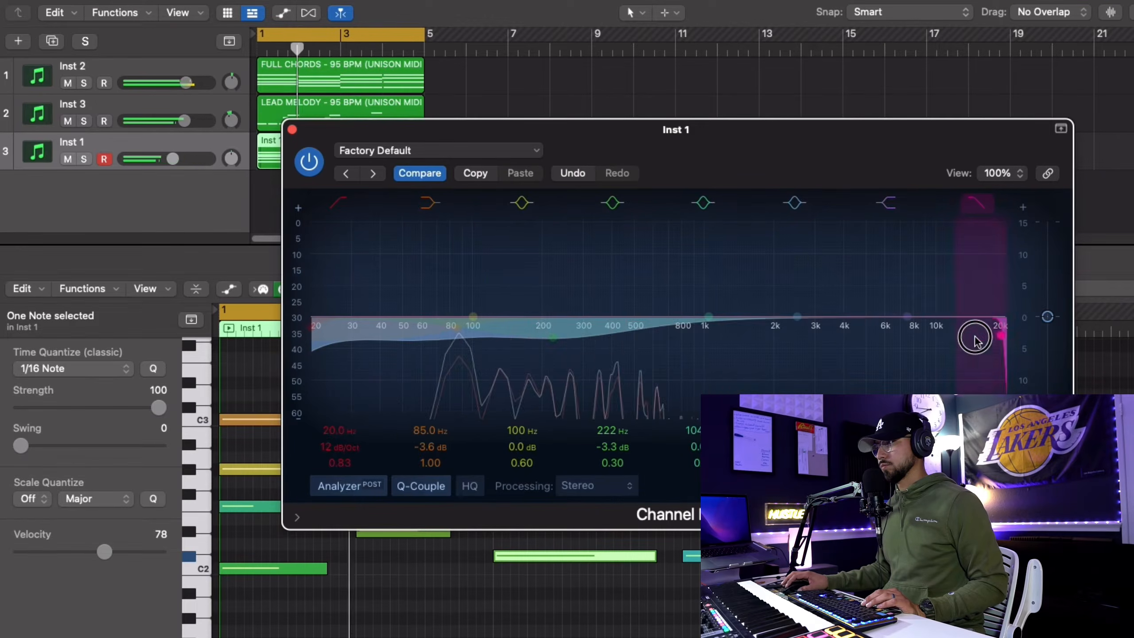
pyautogui.moveTo(974, 340); pyautogui.dragTo(758, 340)
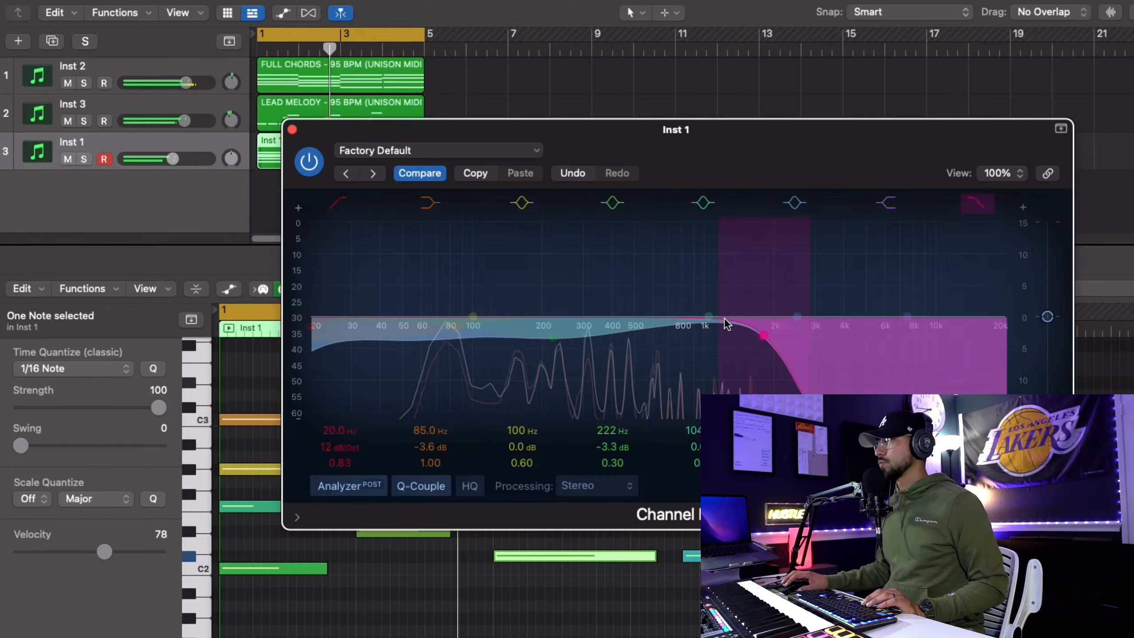
pyautogui.click(292, 129)
# Check the Channel EQ curve on the Inst 3 lead melody track.
pyautogui.click(168, 109)
pyautogui.press('e')
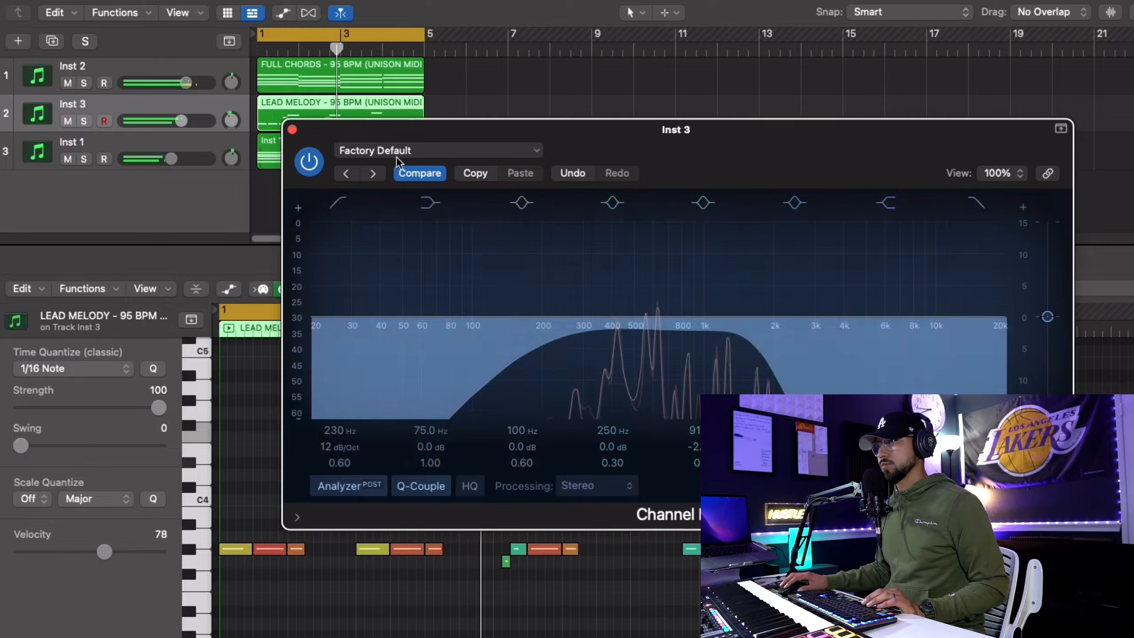
pyautogui.click(292, 129)
# In Inst 1's Channel EQ, cut 4.5 dB at 88.5 Hz and 4.4 dB at 202 Hz, and set the high cut between 3 and 4 kHz.
pyautogui.click(160, 168)
pyautogui.press('e')
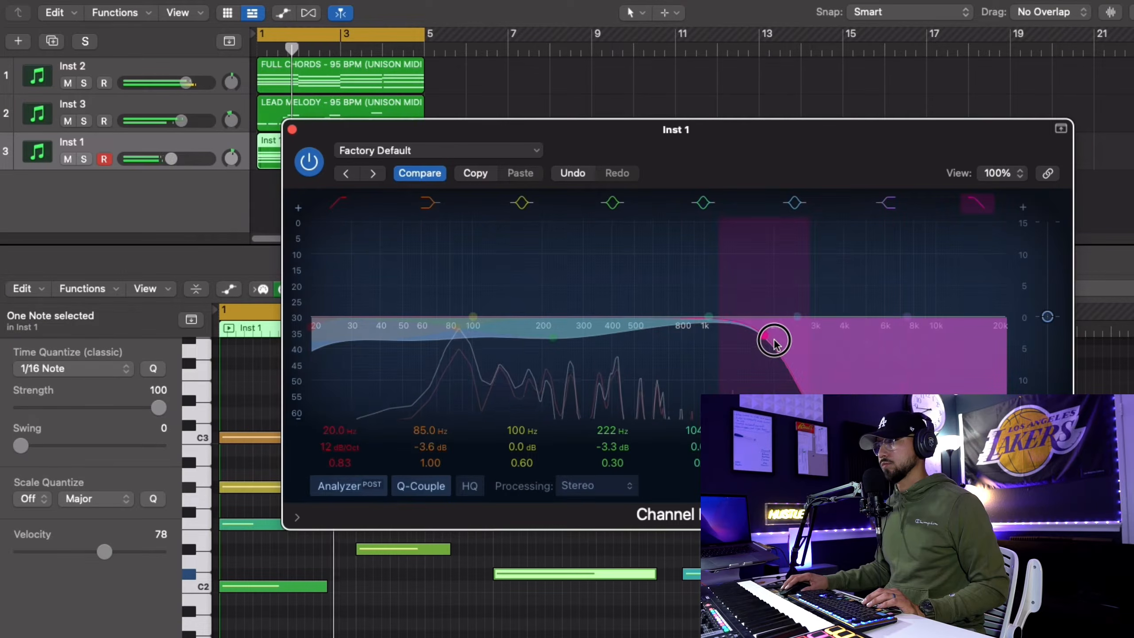
pyautogui.moveTo(457, 339); pyautogui.dragTo(461, 345)
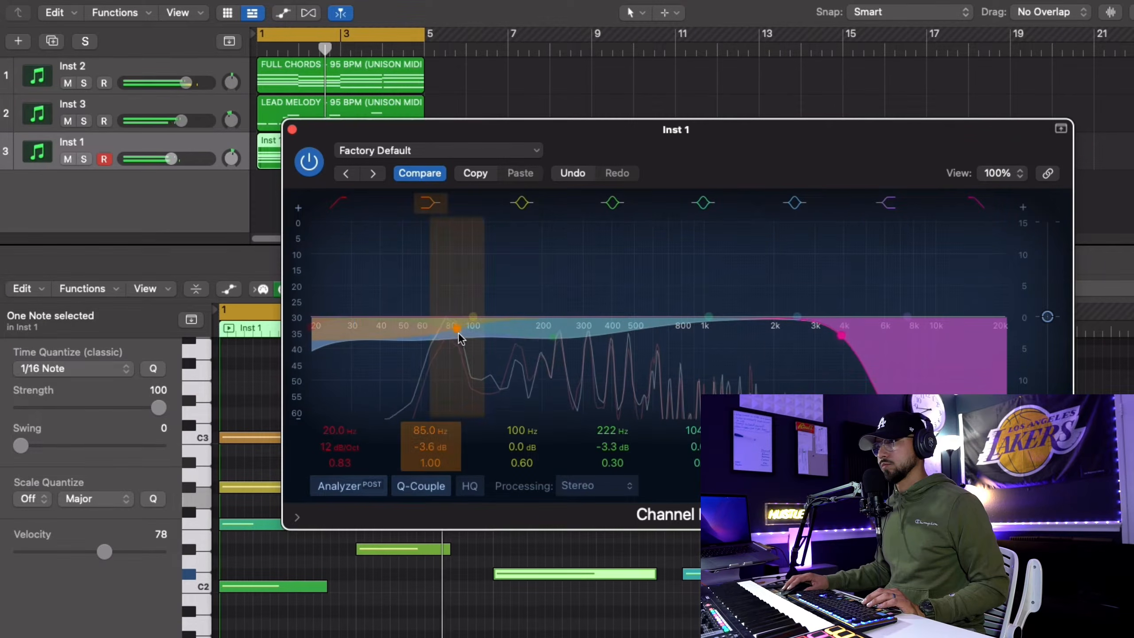
pyautogui.moveTo(551, 348); pyautogui.dragTo(542, 355)
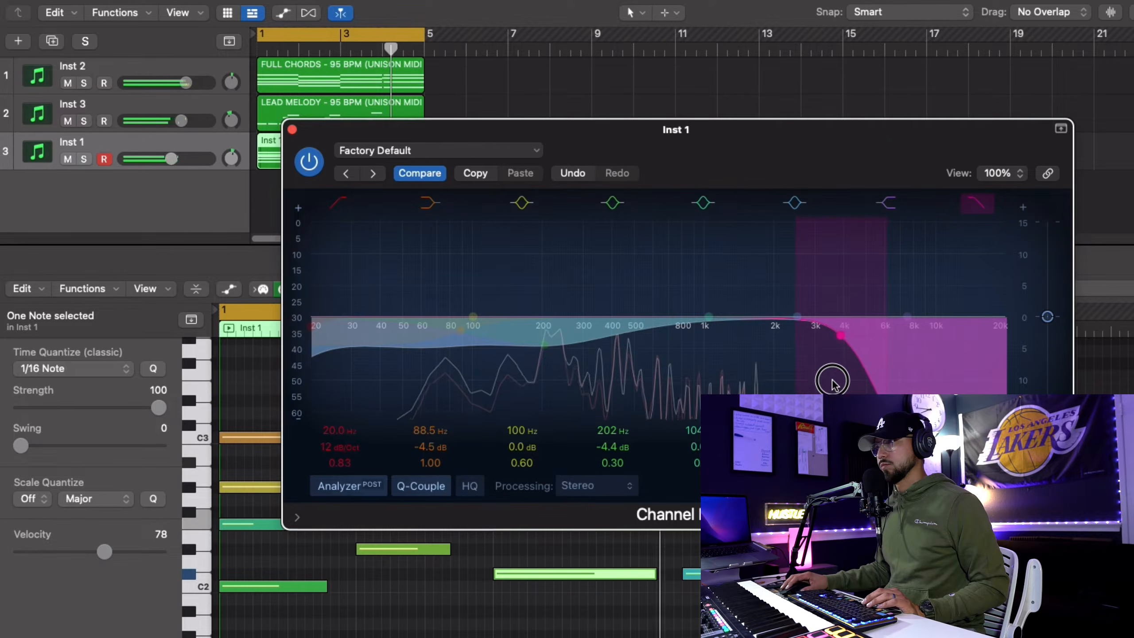
pyautogui.moveTo(839, 345); pyautogui.dragTo(830, 364)
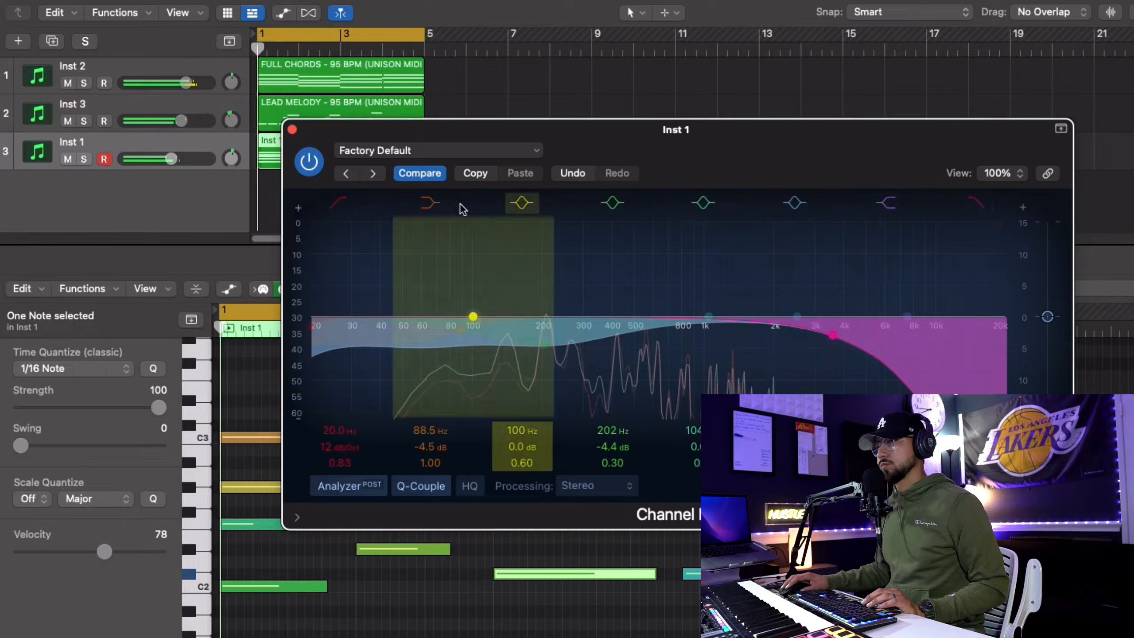
pyautogui.press('super+w')
pyautogui.press('Delete')
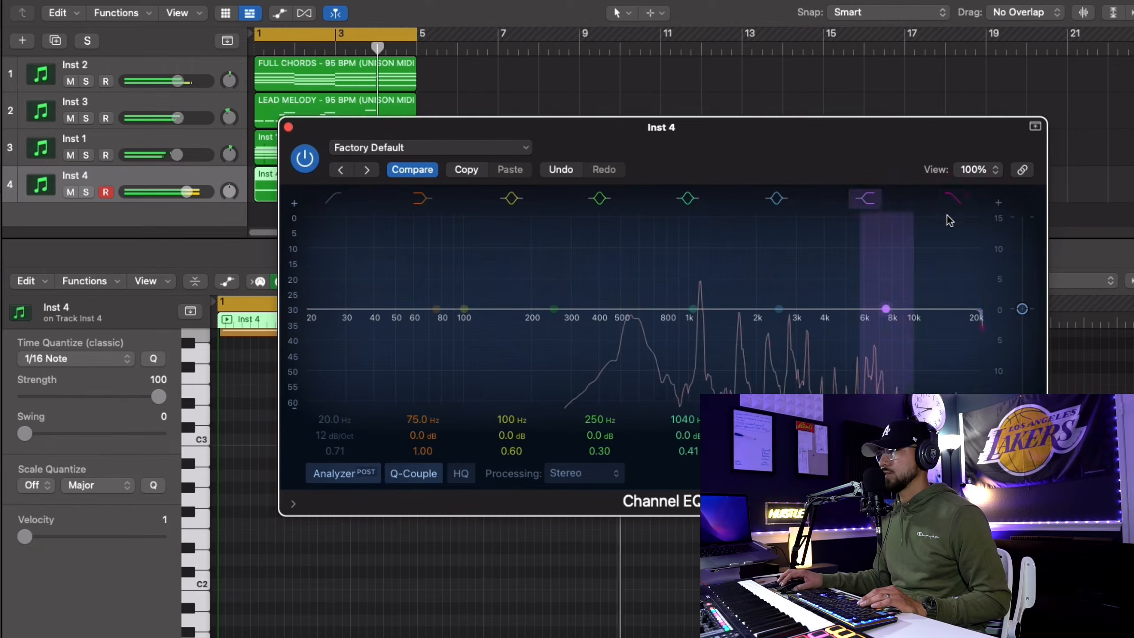
# Narrow Inst 4 to the midrange in its Channel EQ by lowering the high cut and raising the low cut.
pyautogui.moveTo(966, 315); pyautogui.dragTo(795, 326)
pyautogui.moveTo(314, 324); pyautogui.dragTo(699, 324)
pyautogui.moveTo(767, 326); pyautogui.dragTo(698, 330)
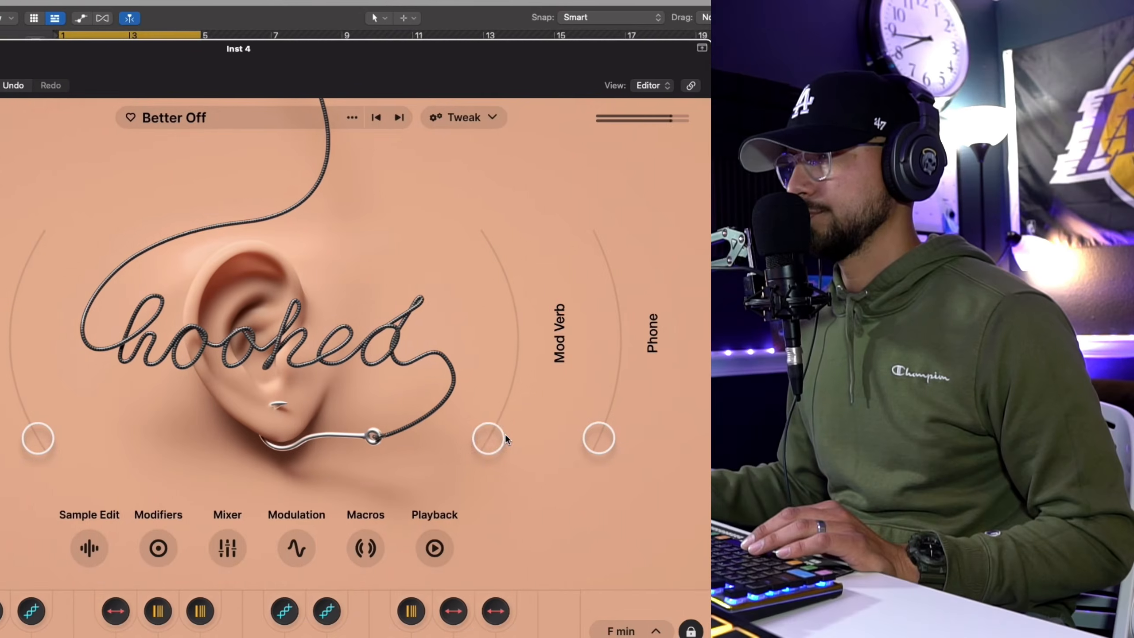
# Raise Arcade's Mod Verb macro to about three quarters and its Phone macro to nearly halfway on the Better Off kit.
pyautogui.moveTo(501, 435); pyautogui.dragTo(564, 309)
pyautogui.moveTo(616, 437); pyautogui.dragTo(627, 353)
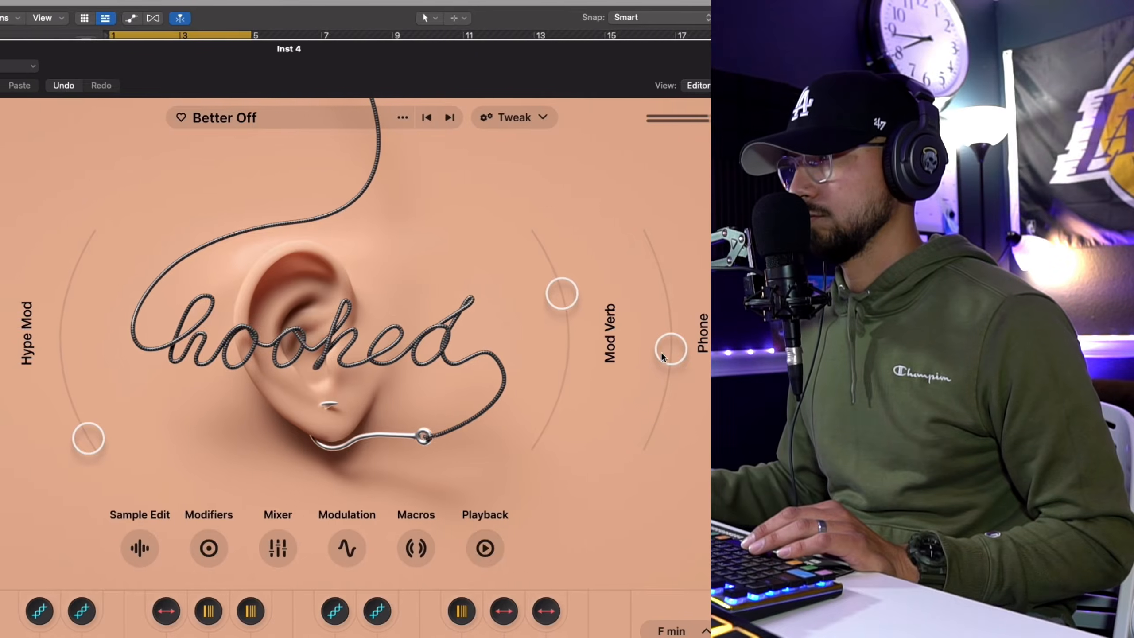
pyautogui.moveTo(564, 304); pyautogui.dragTo(558, 277)
pyautogui.moveTo(678, 341); pyautogui.dragTo(678, 354)
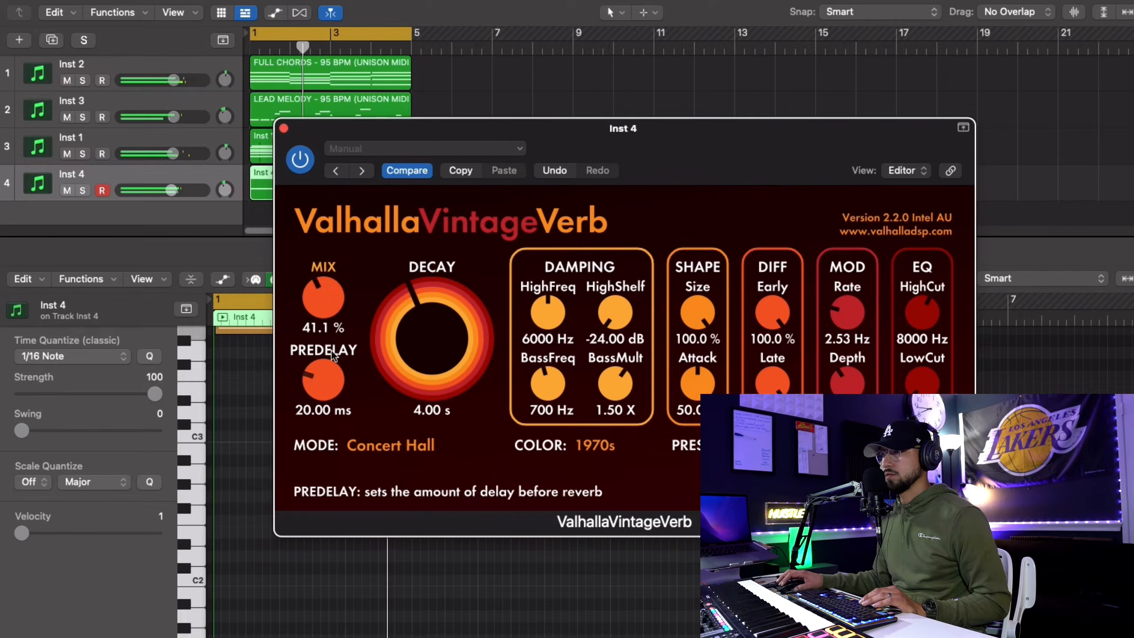
# Switch Inst 4's ValhallaVintageVerb to the Smooth Plate mode and adjust its mix to about 70 %.
pyautogui.moveTo(324, 306); pyautogui.dragTo(325, 312)
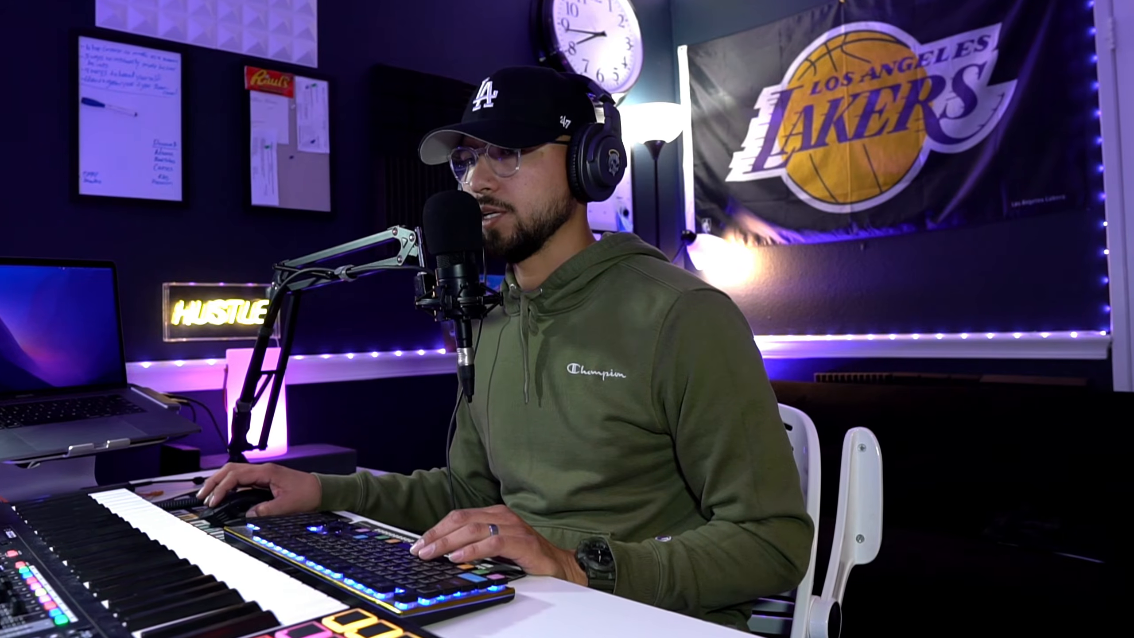
pyautogui.click(384, 269)
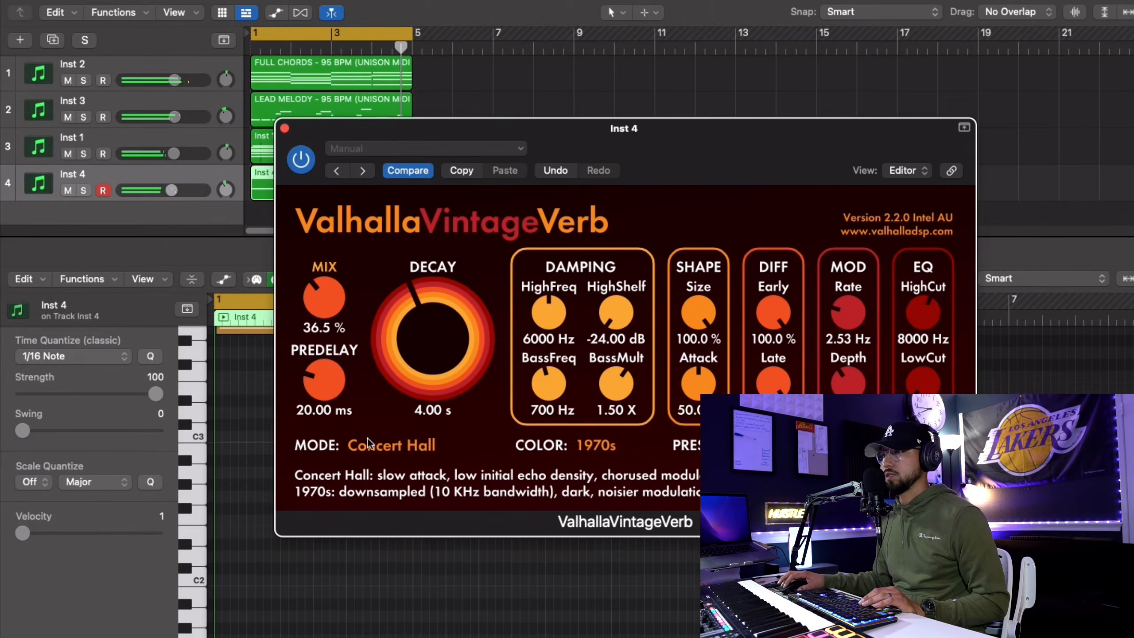
pyautogui.click(393, 445)
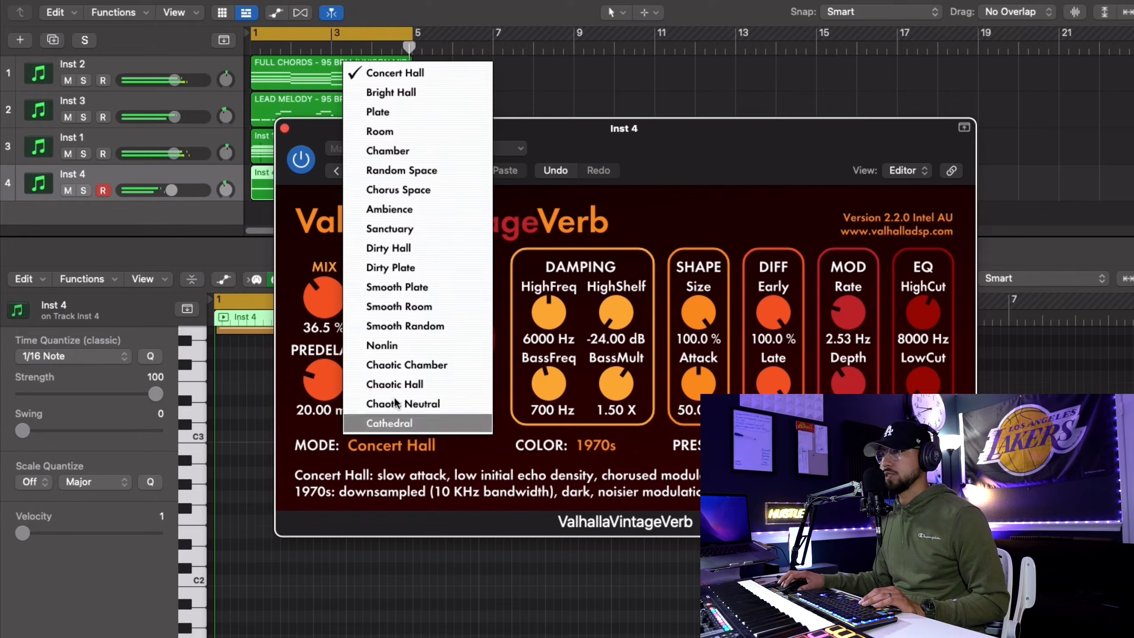
pyautogui.click(406, 300)
pyautogui.moveTo(323, 296); pyautogui.dragTo(314, 261)
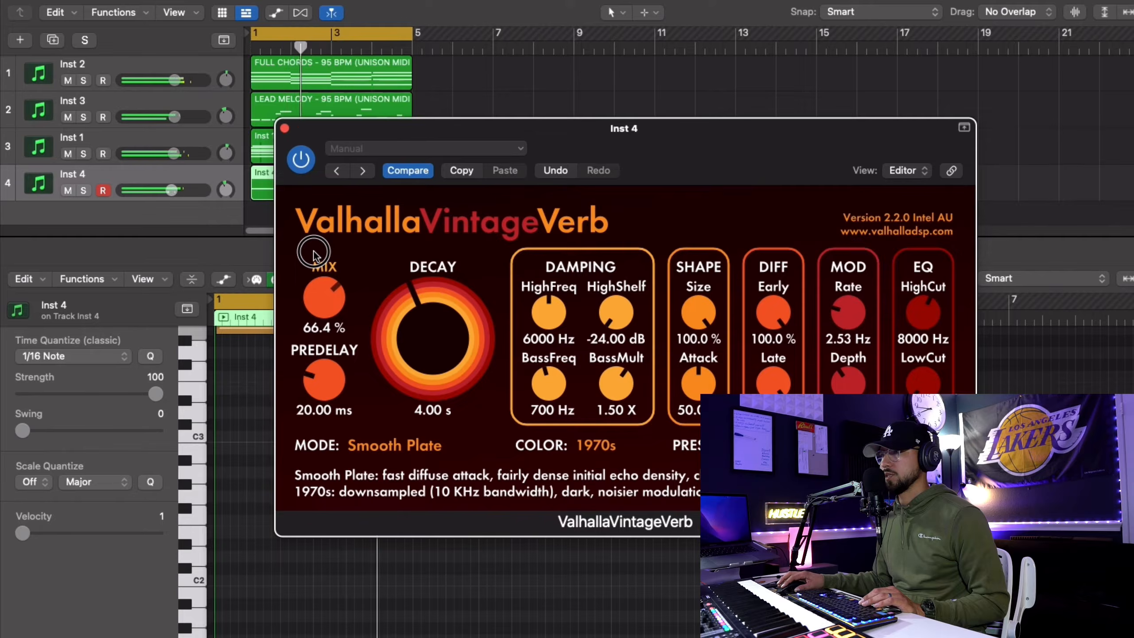
pyautogui.moveTo(316, 279)
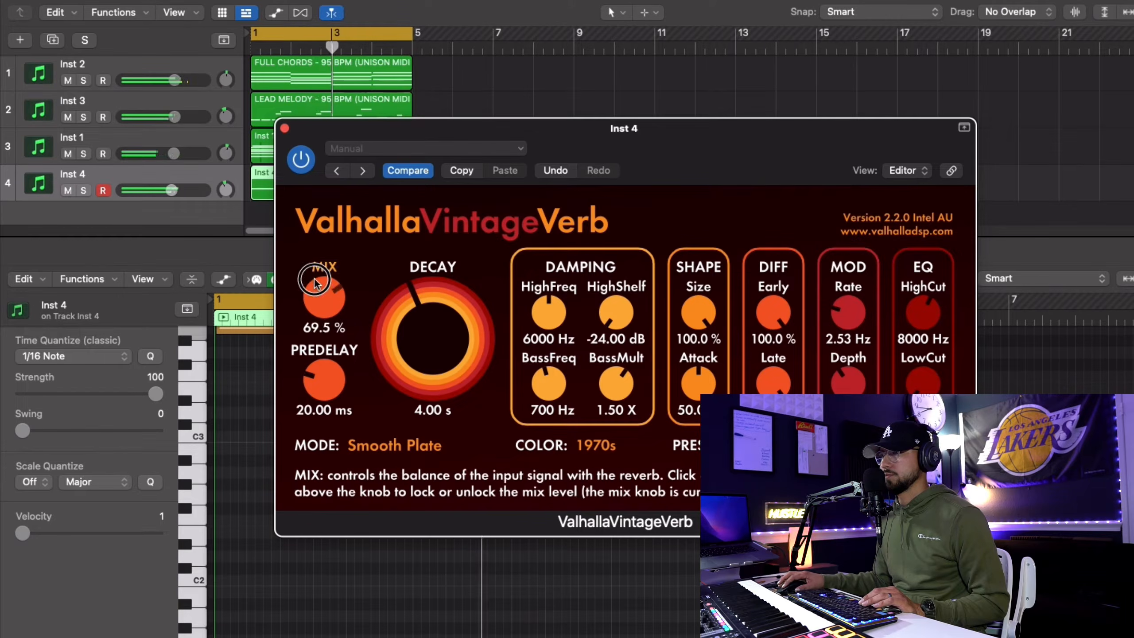
pyautogui.moveTo(315, 282); pyautogui.dragTo(315, 282)
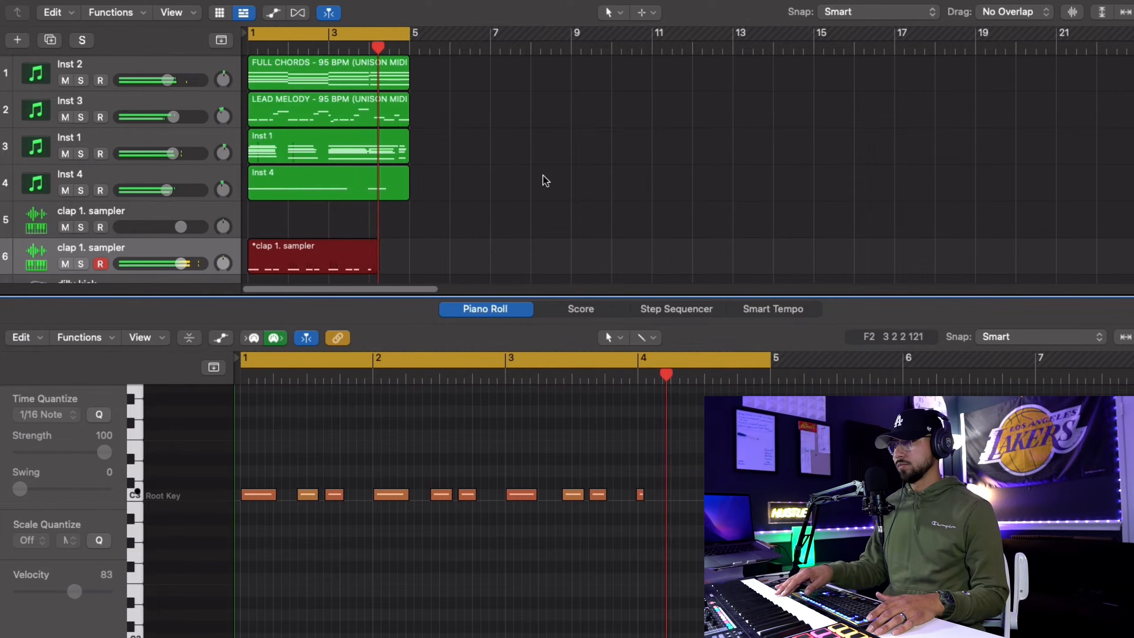
# In the Channel EQ of the second clap sampler track, lower the high cut to about 5 kHz and reshape the low and mid bands.
pyautogui.click(403, 494)
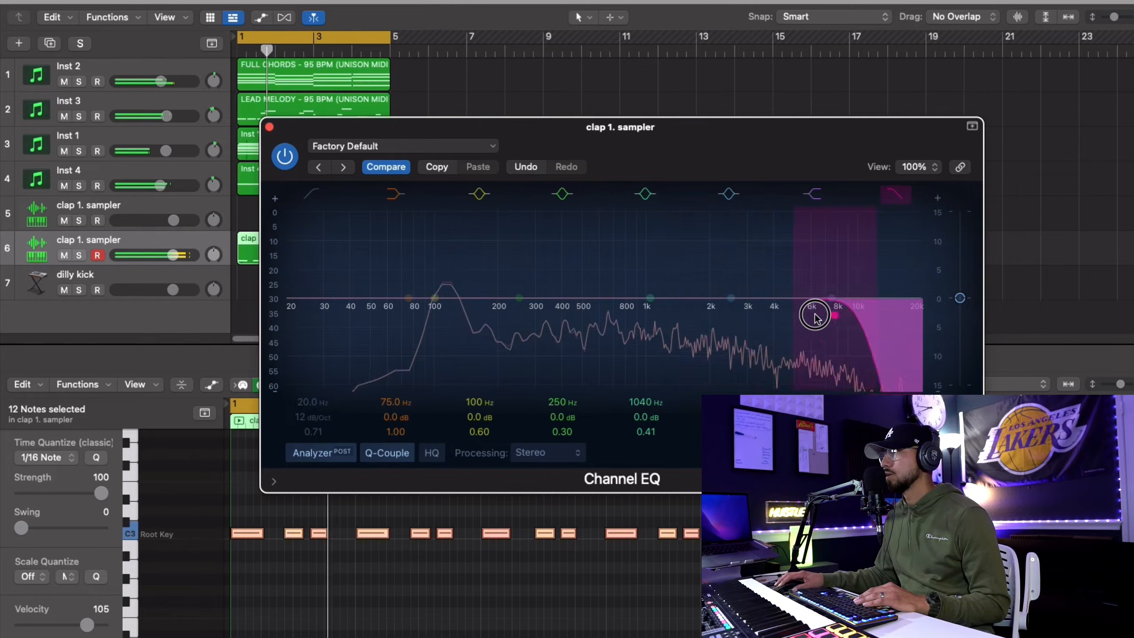
pyautogui.moveTo(809, 312); pyautogui.dragTo(784, 370)
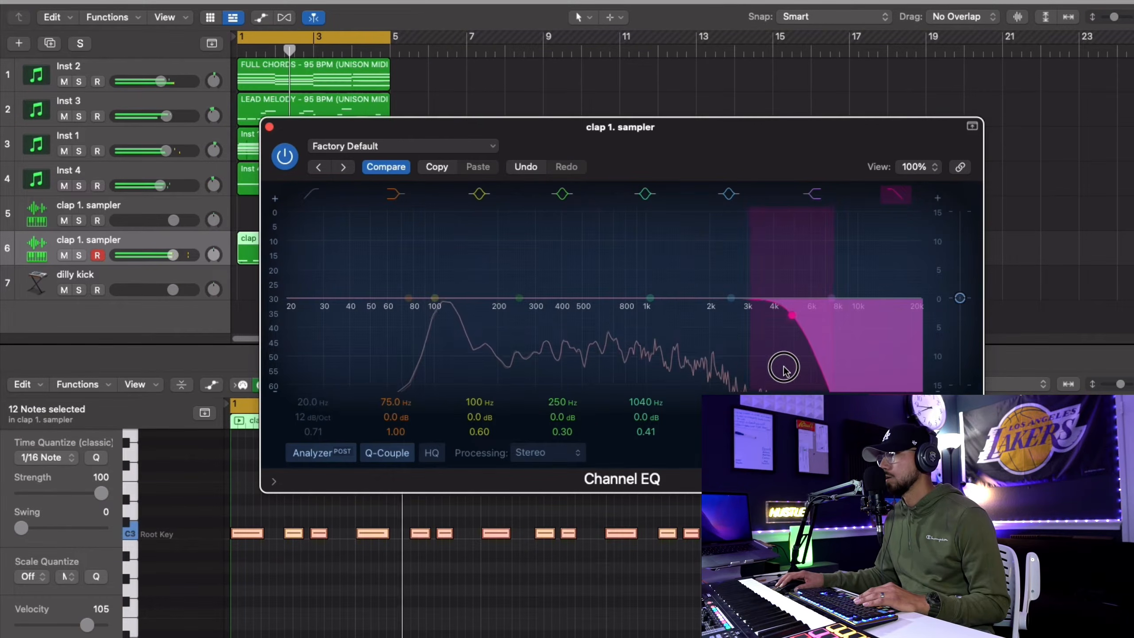
pyautogui.moveTo(464, 308); pyautogui.dragTo(394, 314)
pyautogui.moveTo(643, 303); pyautogui.dragTo(729, 331)
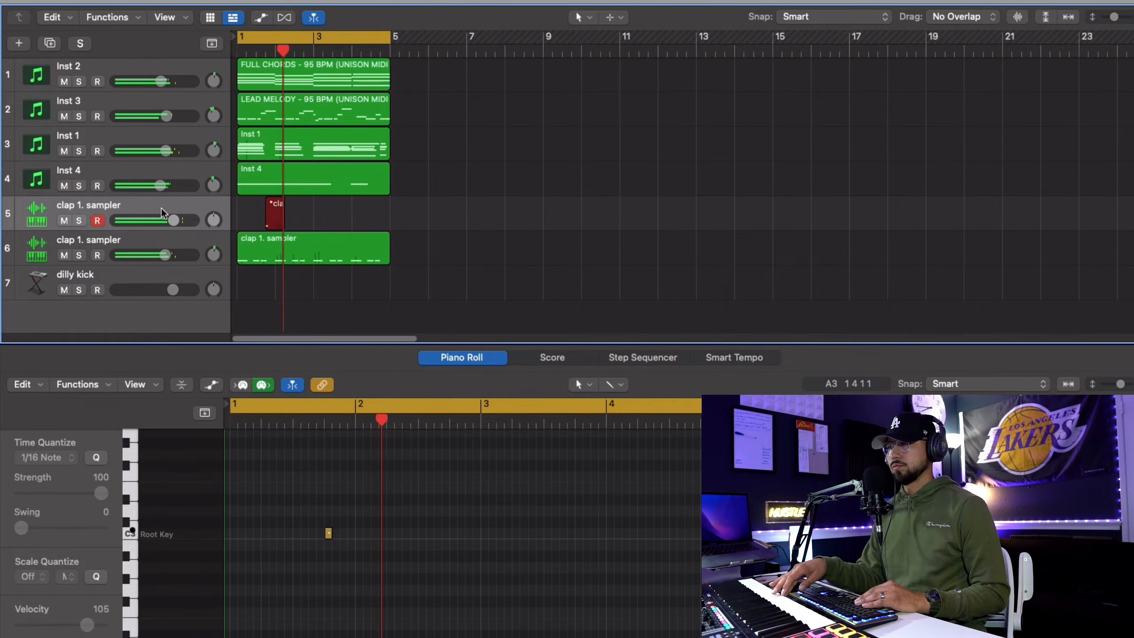
# Finish recording the two-bar clap part on the first clap sampler track and repeat the region once.
pyautogui.press('space')
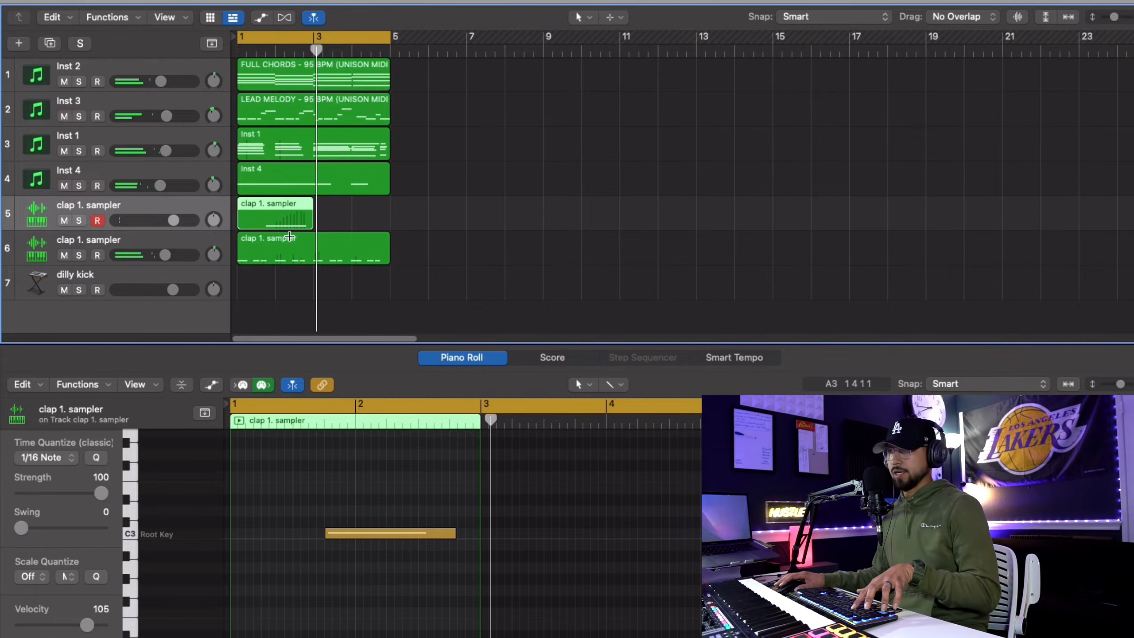
pyautogui.press('super+r')
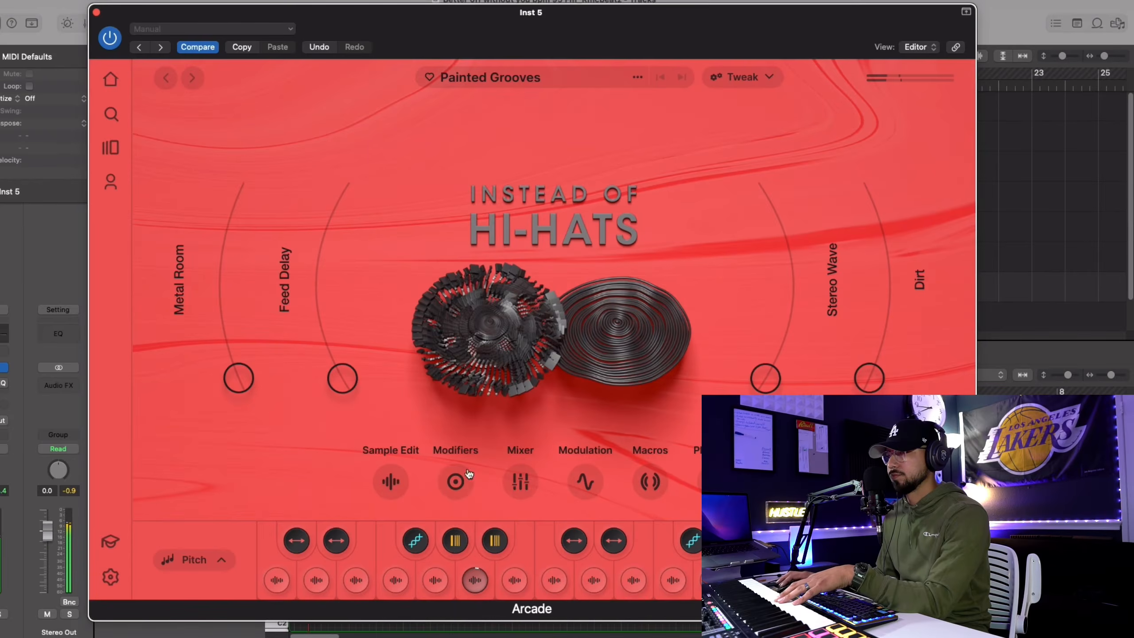
# Audition a loop from Arcade's Painted Grooves kit for Inst 5 and lower the high shelf around 5 kHz in its Channel EQ.
pyautogui.click(473, 558)
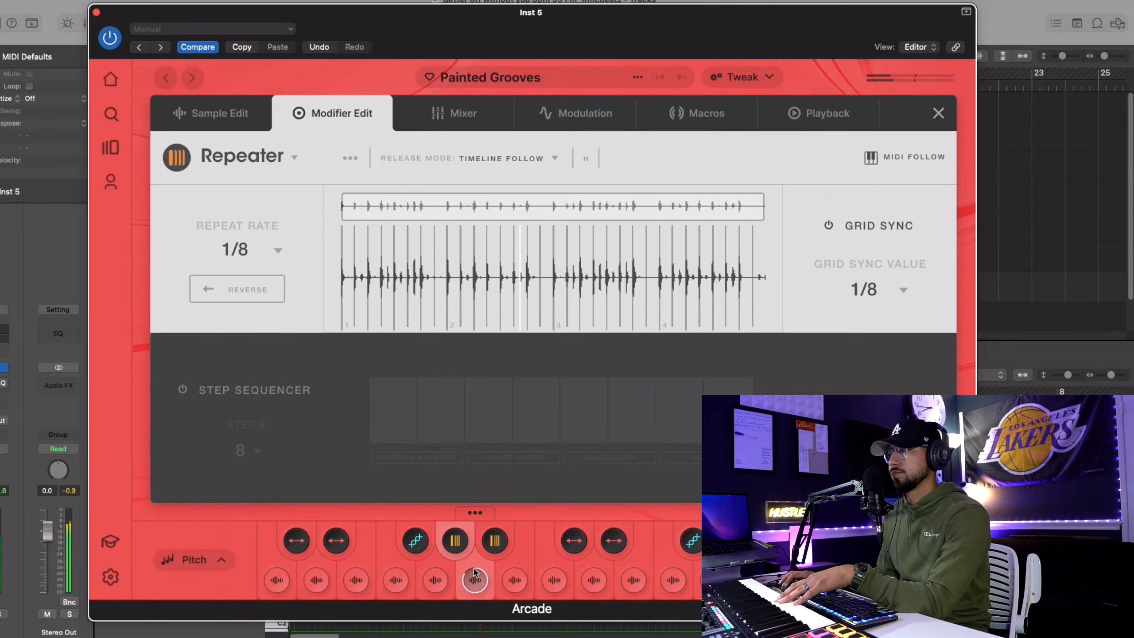
pyautogui.click(475, 580)
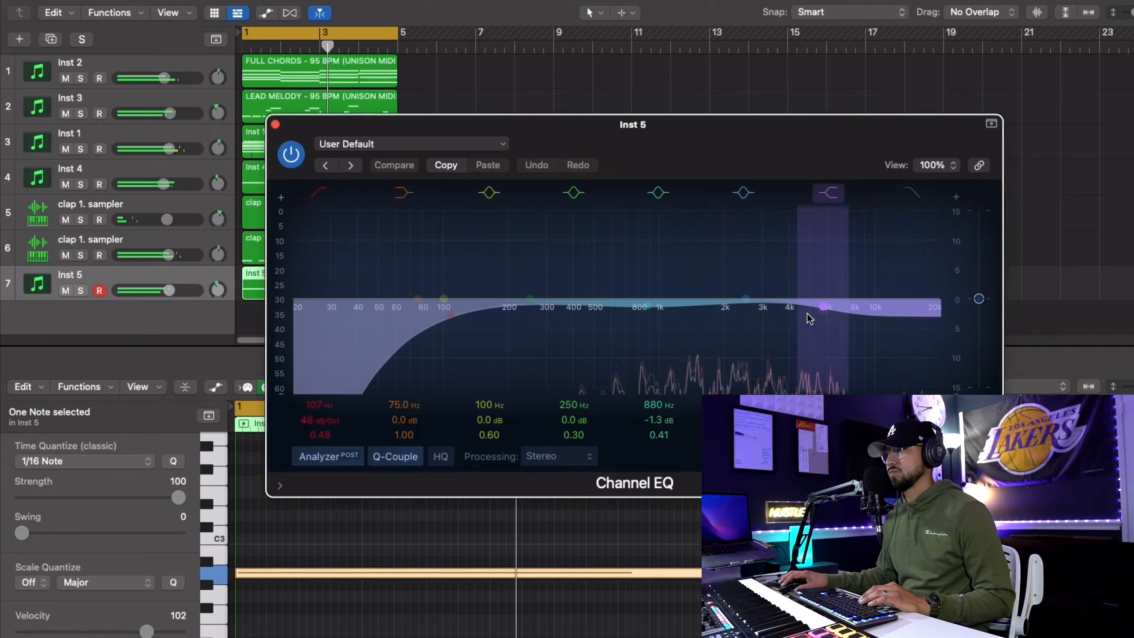
pyautogui.moveTo(807, 313); pyautogui.dragTo(809, 328)
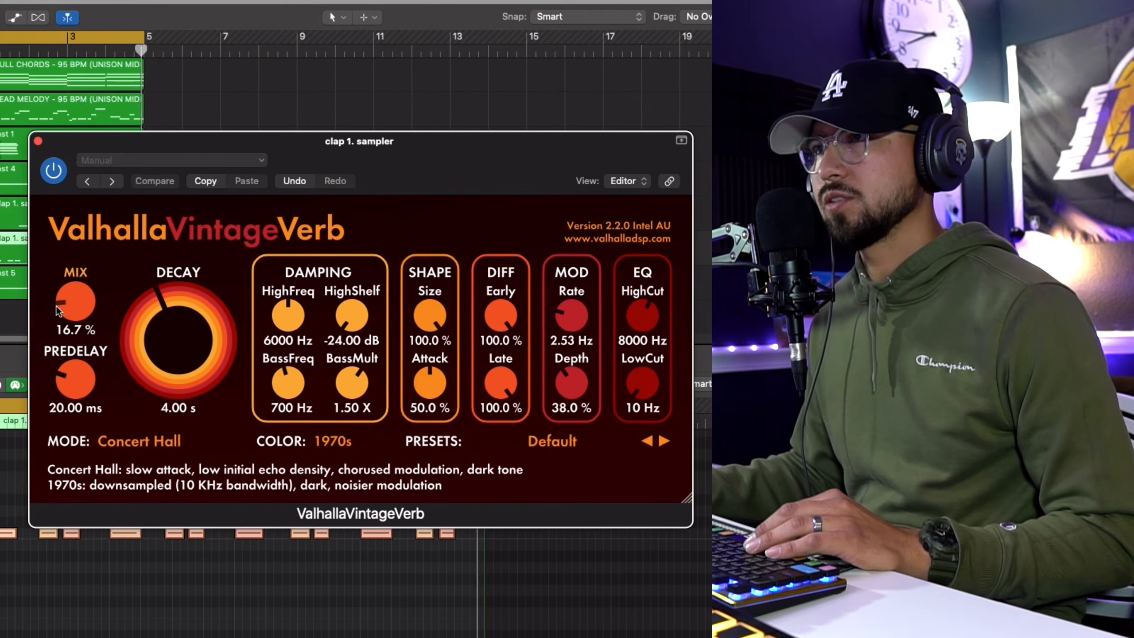
# Raise the ValhallaVintageVerb mix on the clap sampler track that carries the 12-note pattern.
pyautogui.moveTo(58, 311); pyautogui.dragTo(64, 294)
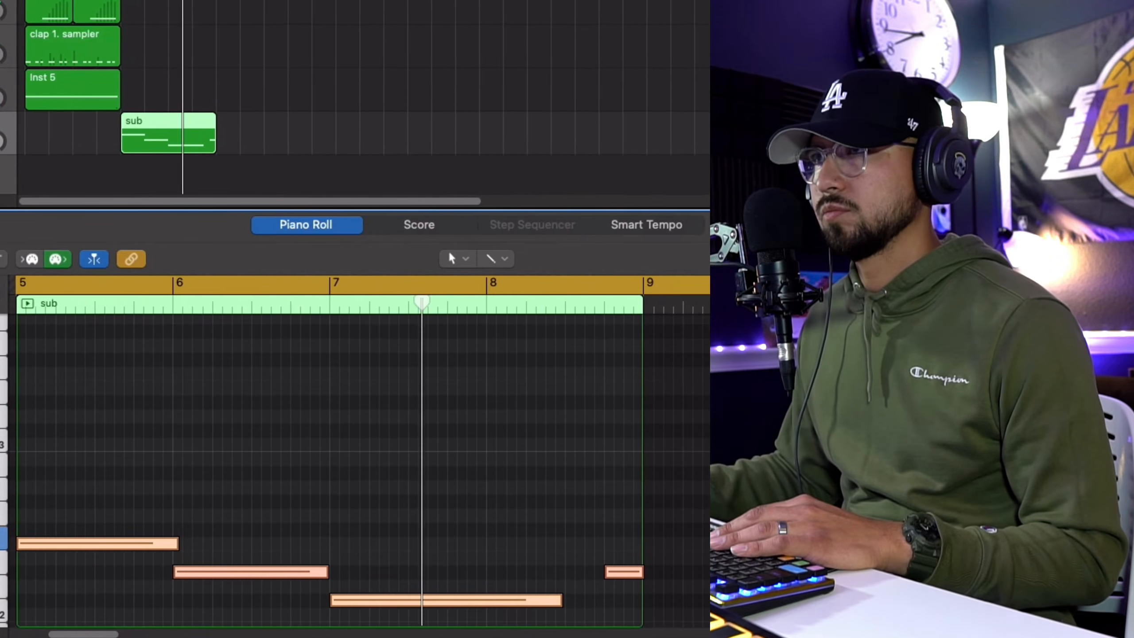
# Close the hats track's sampler window holding the Hi Hat [ Clean ].wav sample.
pyautogui.click(67, 173)
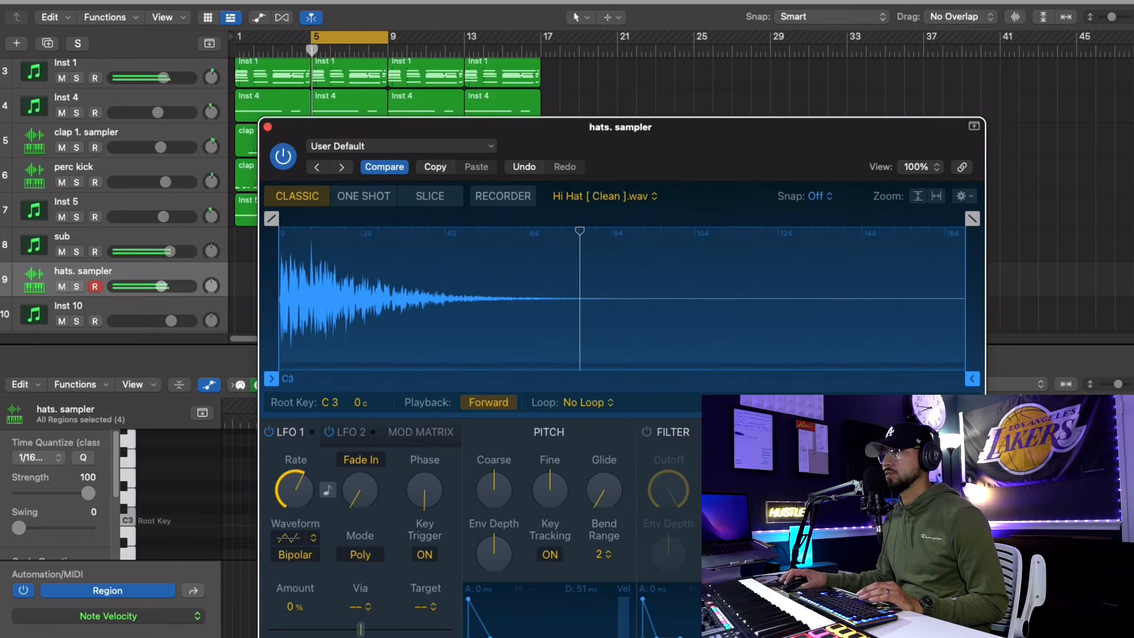
pyautogui.press('super+w')
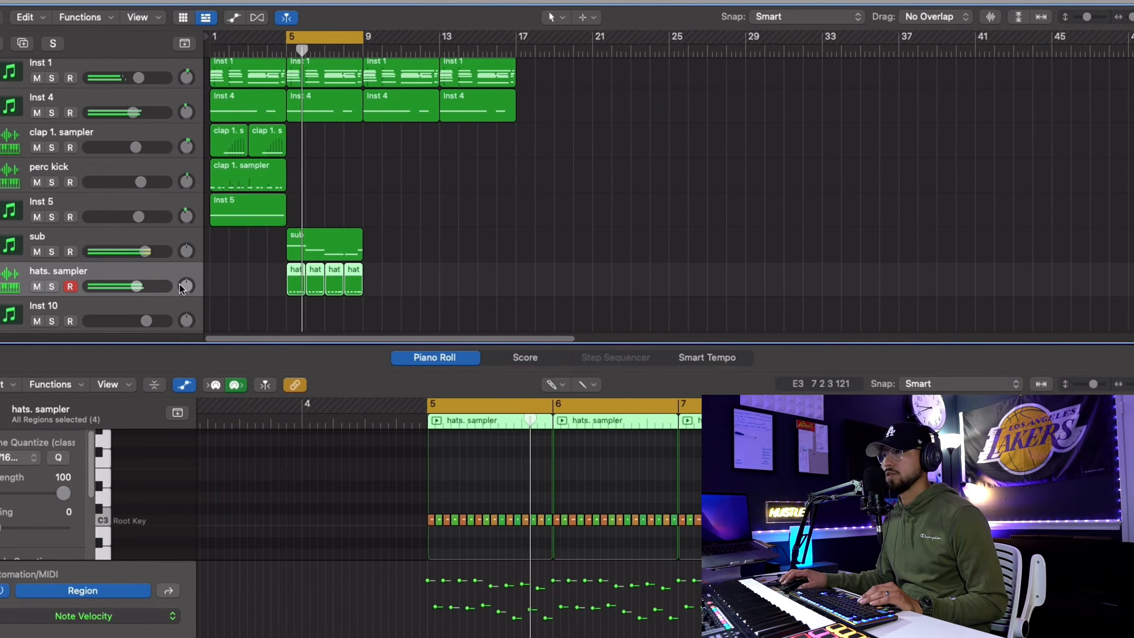